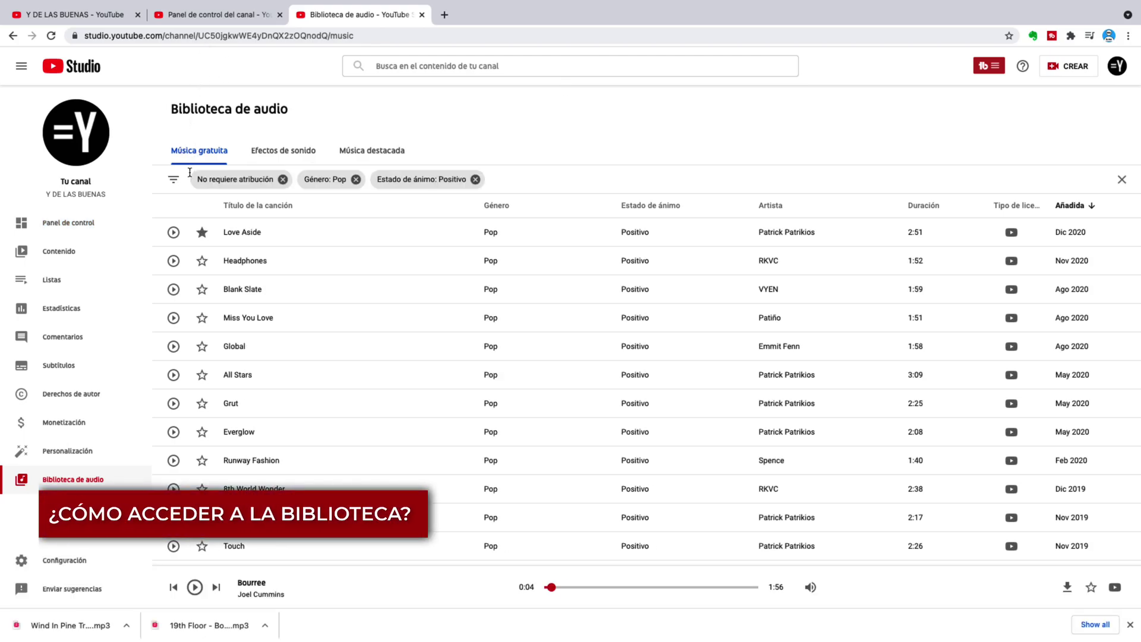
Open YouTube Studio from the Y DE LAS BUENAS channel page and go to its audio library
left_click(92, 13)
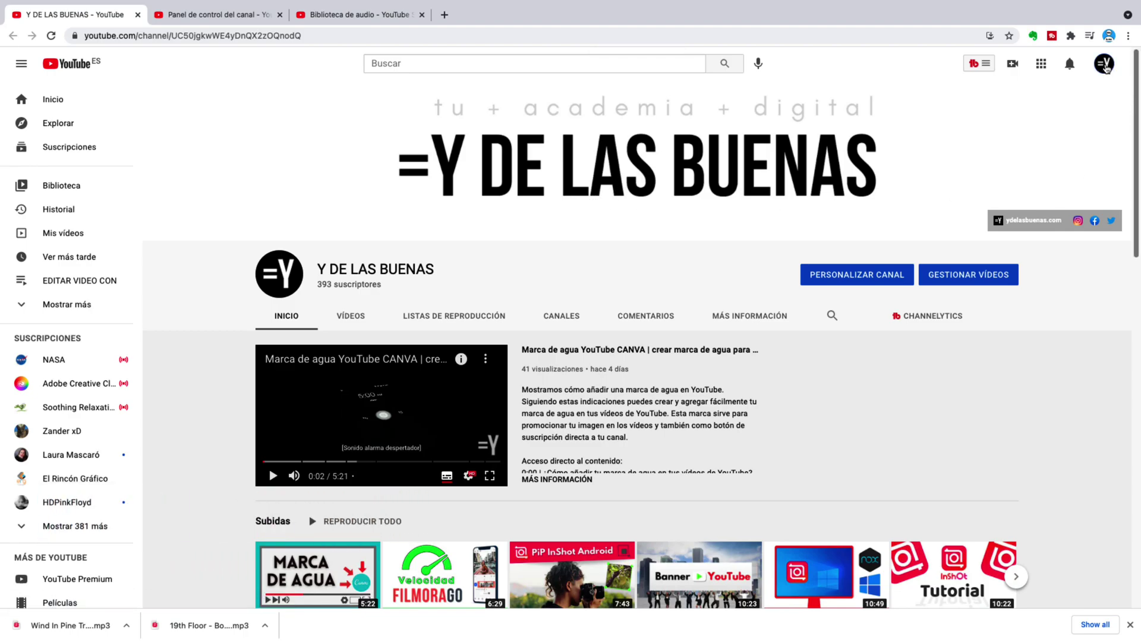
left_click(1106, 66)
left_click(999, 190)
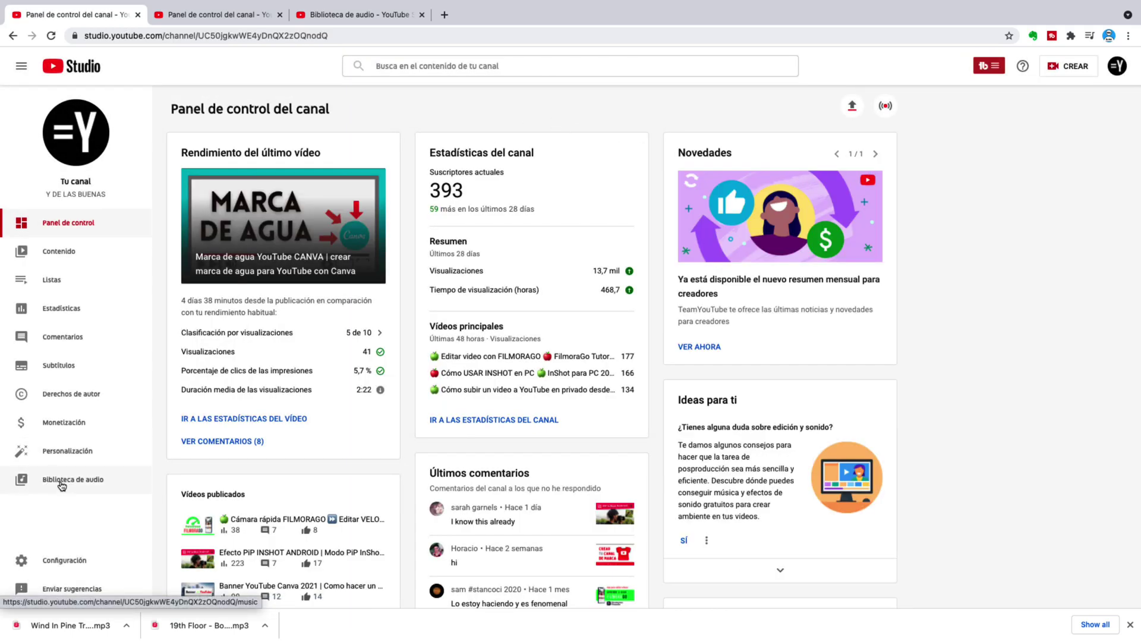
left_click(59, 484)
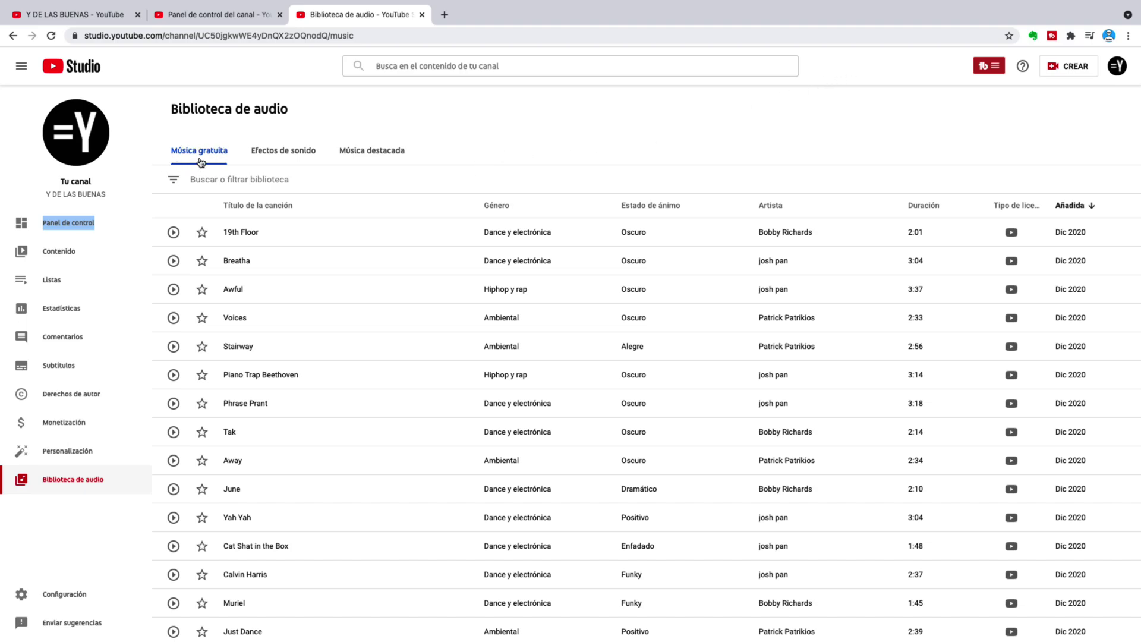
Look through the sound effects and starred music sections of the audio library, and return to the free music
left_click(279, 159)
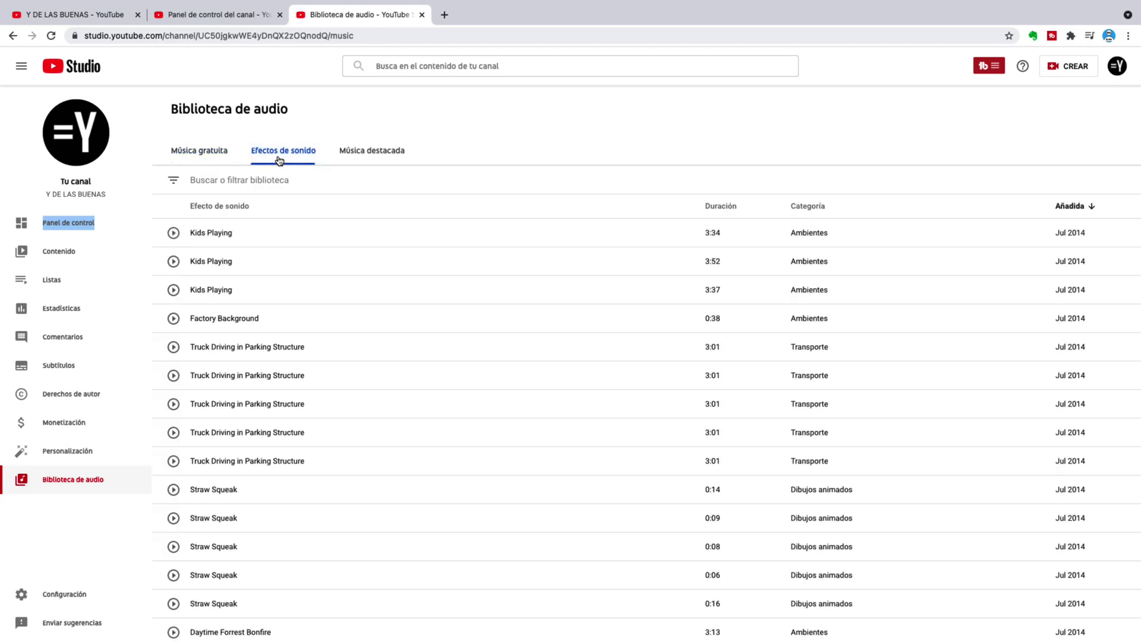
left_click(365, 160)
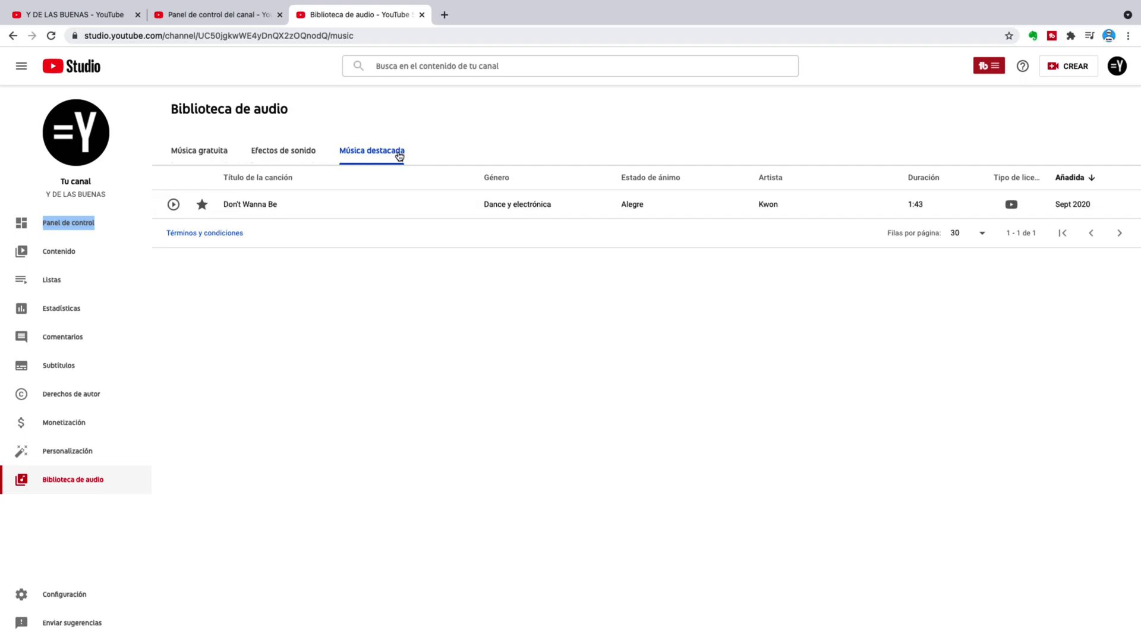
left_click(184, 152)
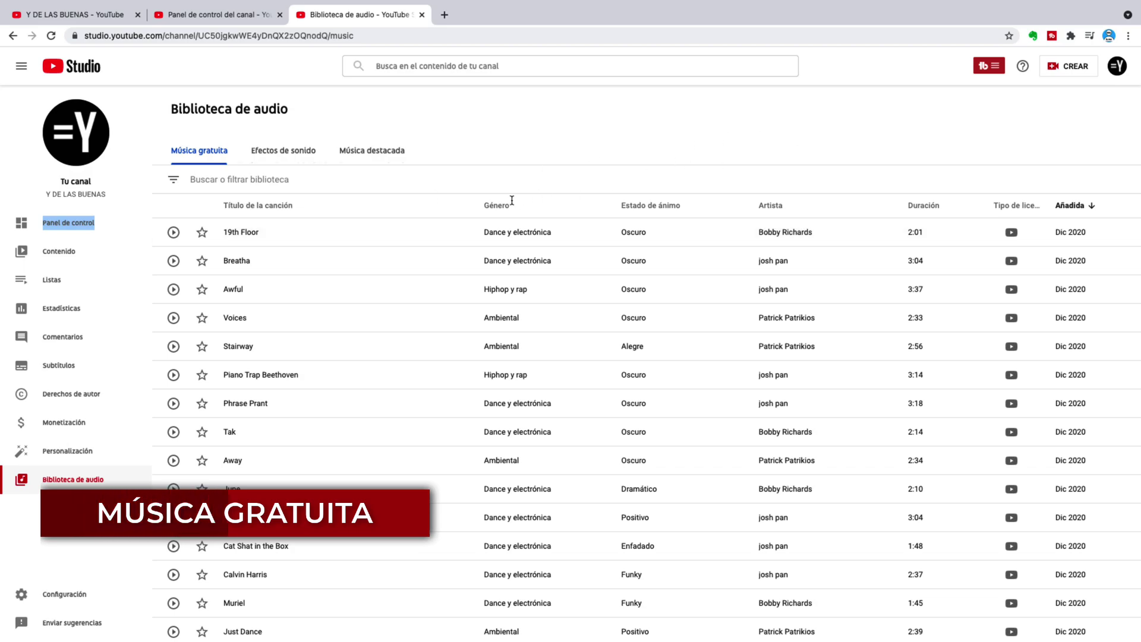
Preview the track 19th Floor and examine its playback, download, starring and licence options
mouse_move(1111, 233)
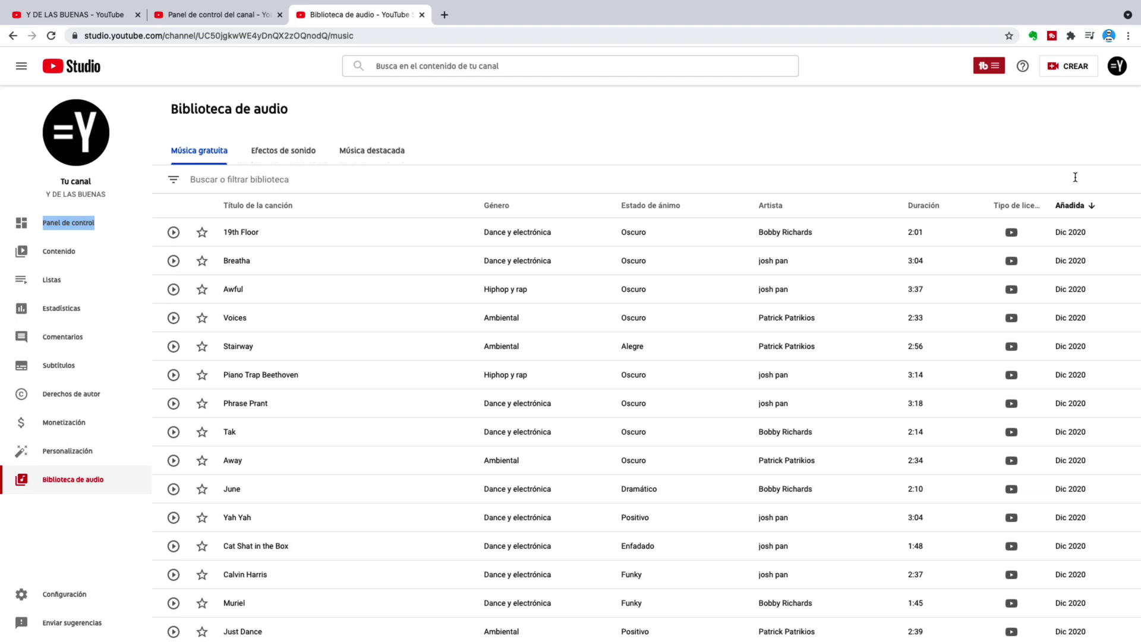
left_click(173, 232)
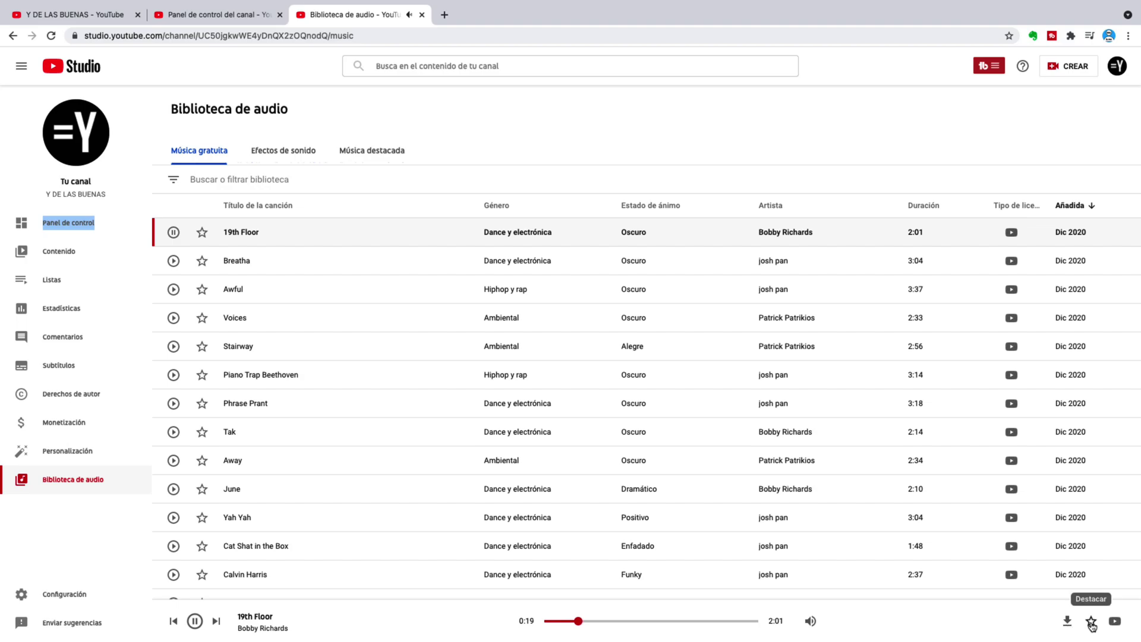
mouse_move(1116, 627)
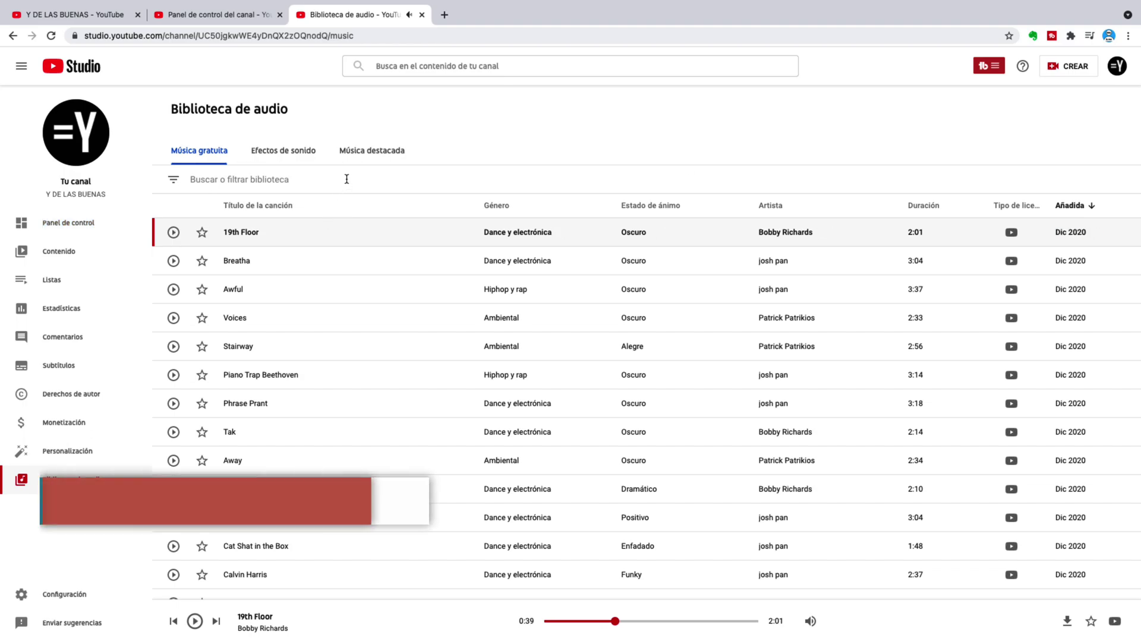
Filter the free music by the Clásica genre and preview the track Bourree
left_click(174, 182)
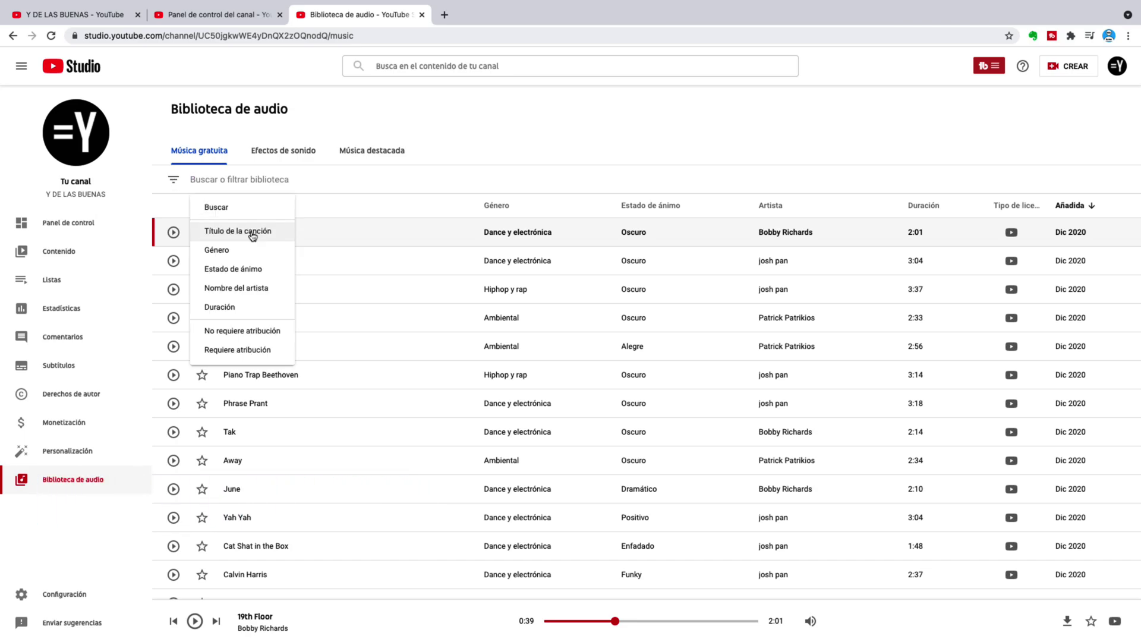
left_click(217, 250)
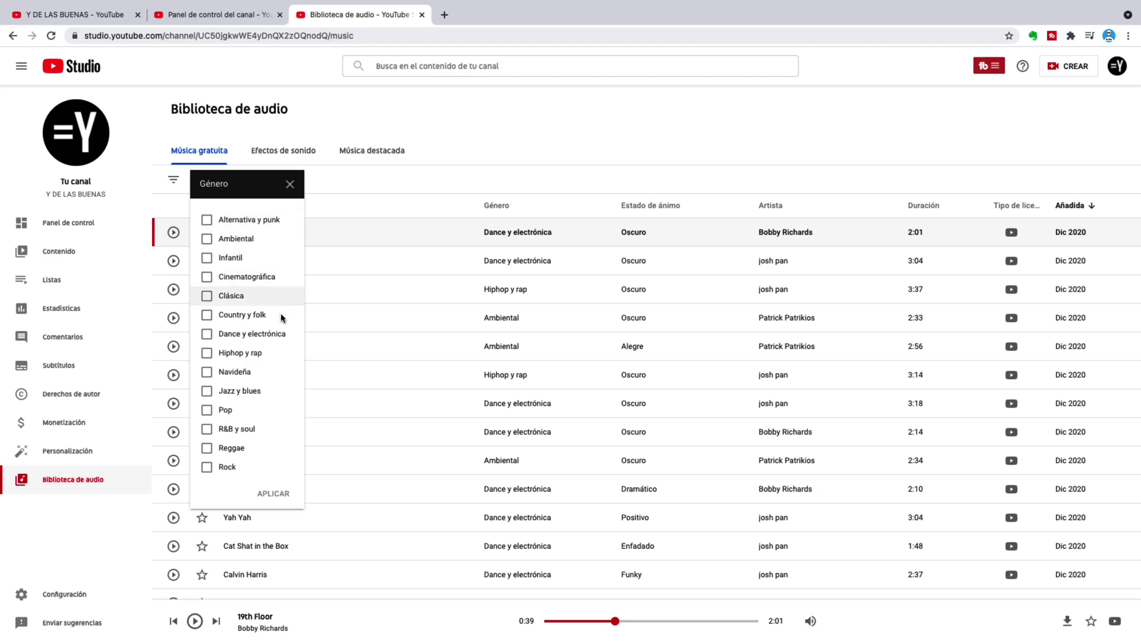
left_click(208, 299)
left_click(273, 493)
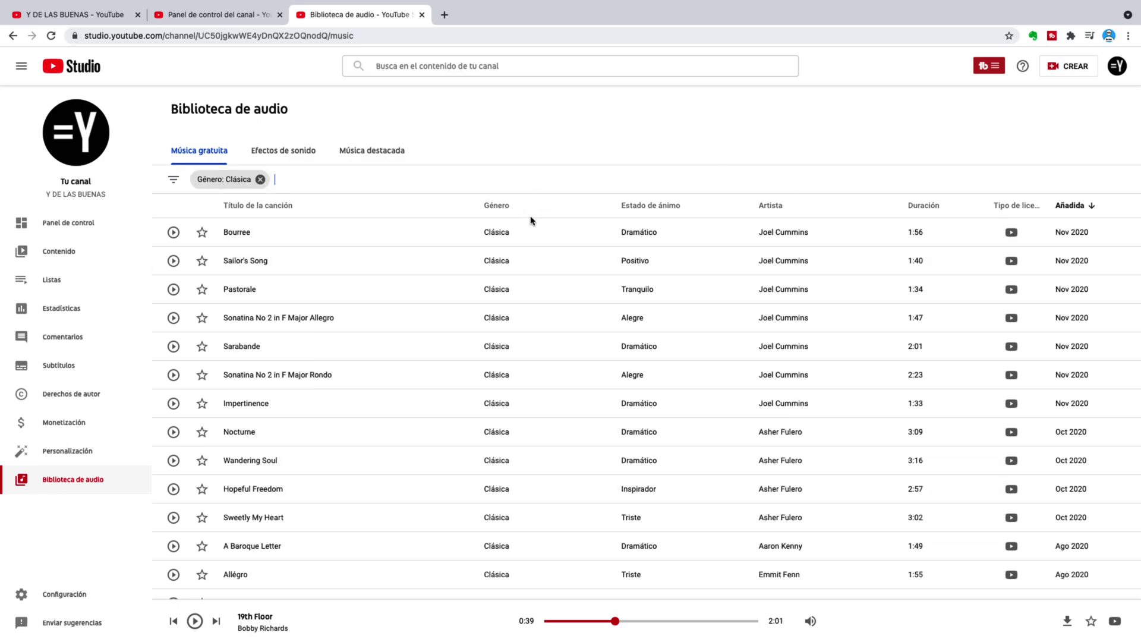
left_click(529, 241)
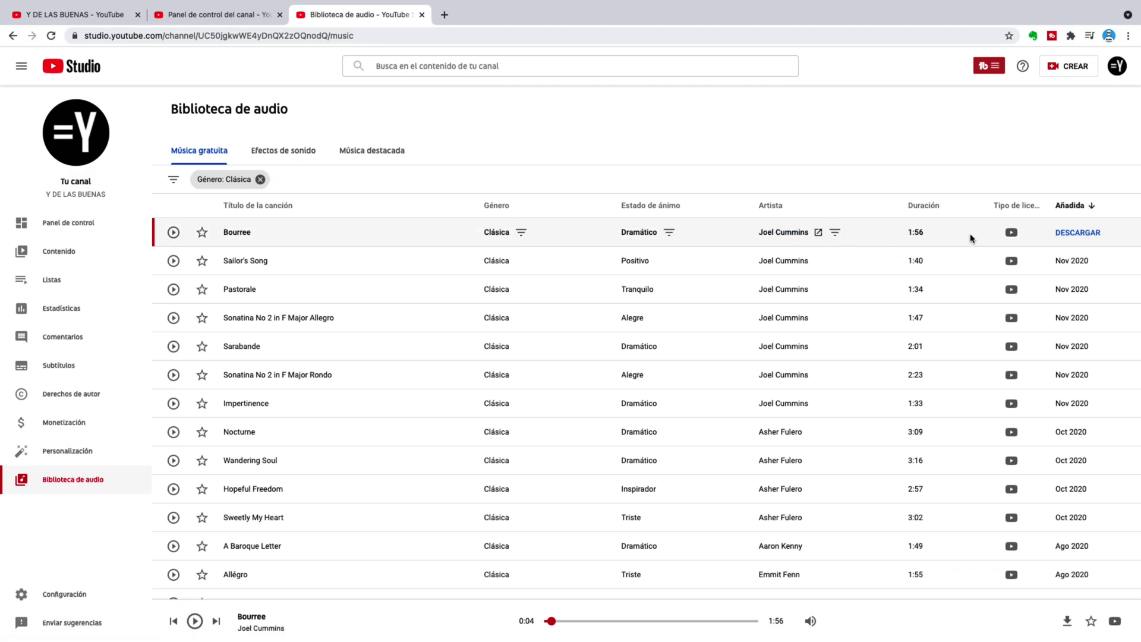
Remove the Clásica genre filter and examine the available mood filter options without applying any
left_click(261, 180)
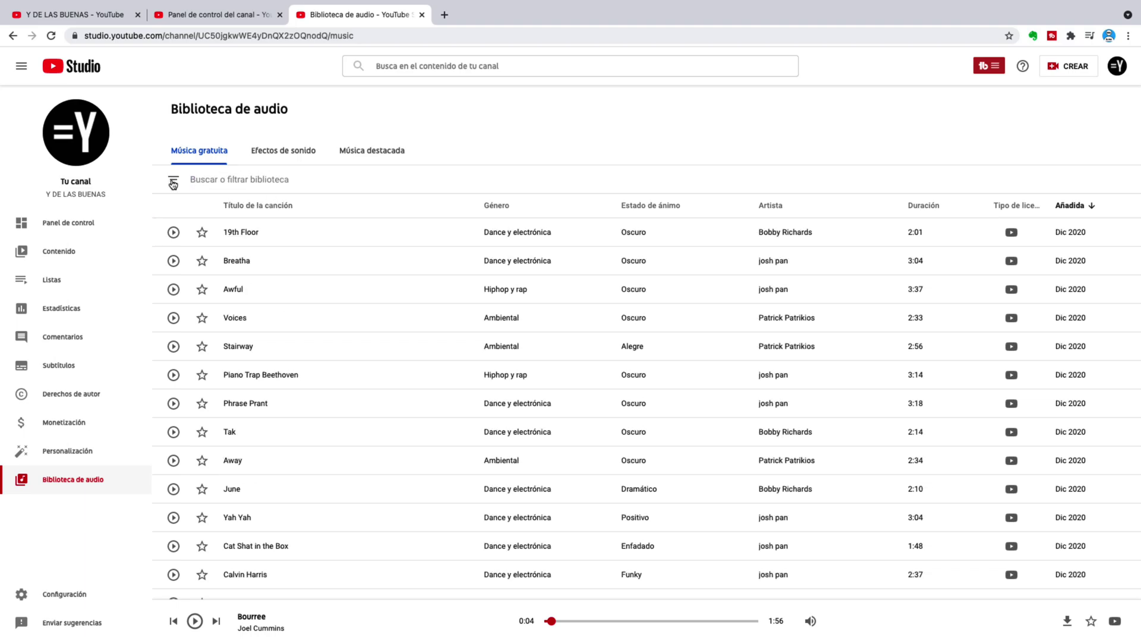
left_click(173, 182)
left_click(218, 273)
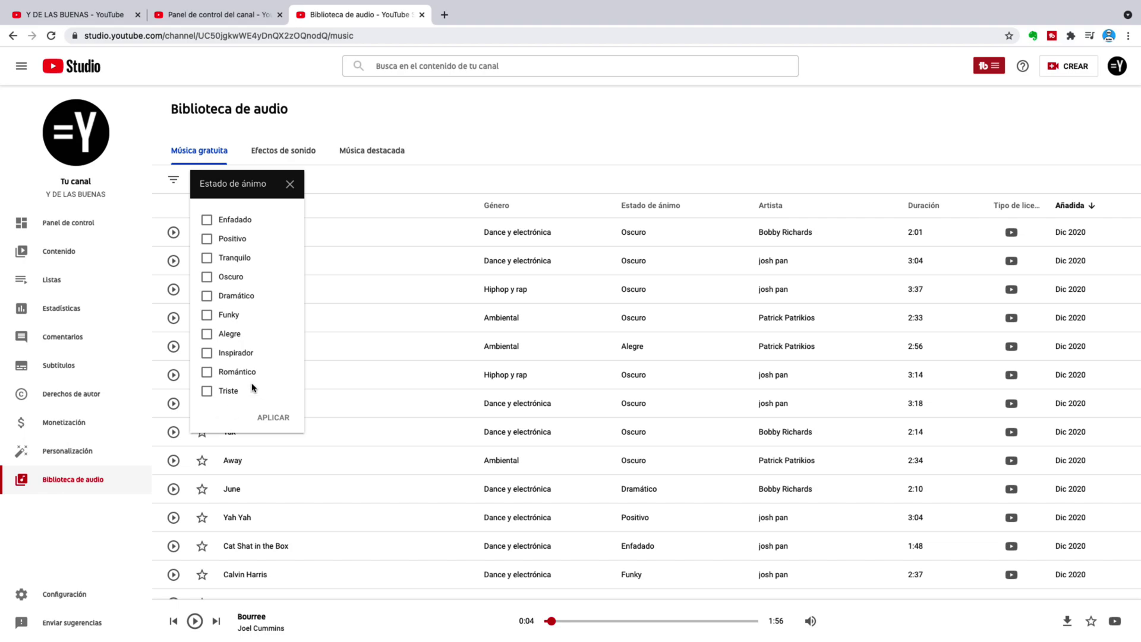
left_click(199, 151)
Filter the free music to tracks shorter than 1:00, and clear that duration filter
left_click(173, 182)
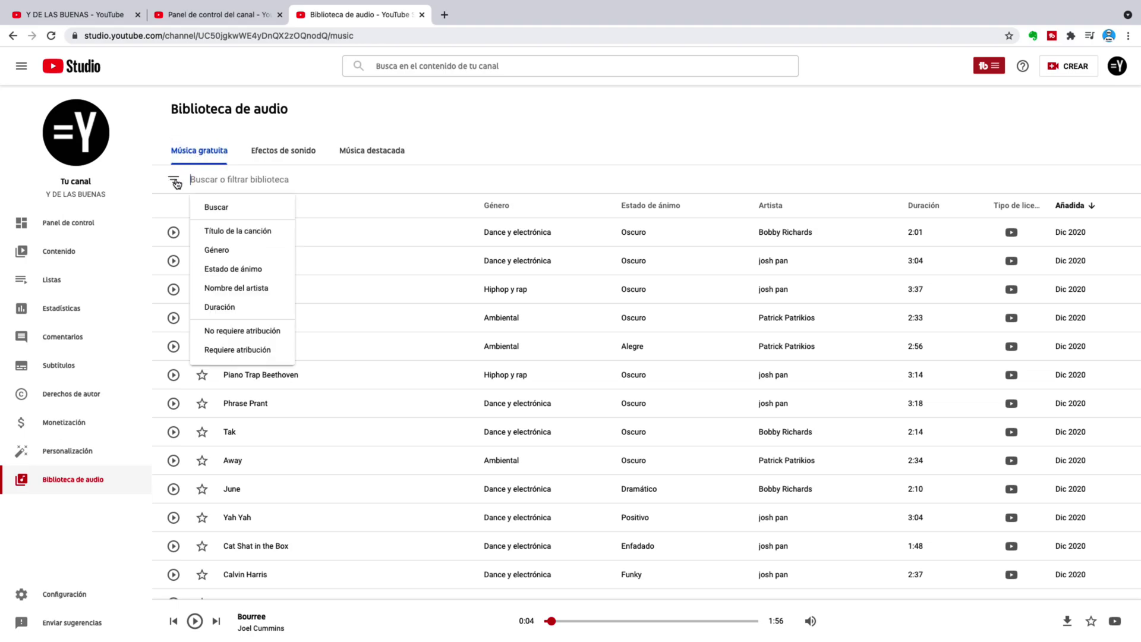
left_click(213, 308)
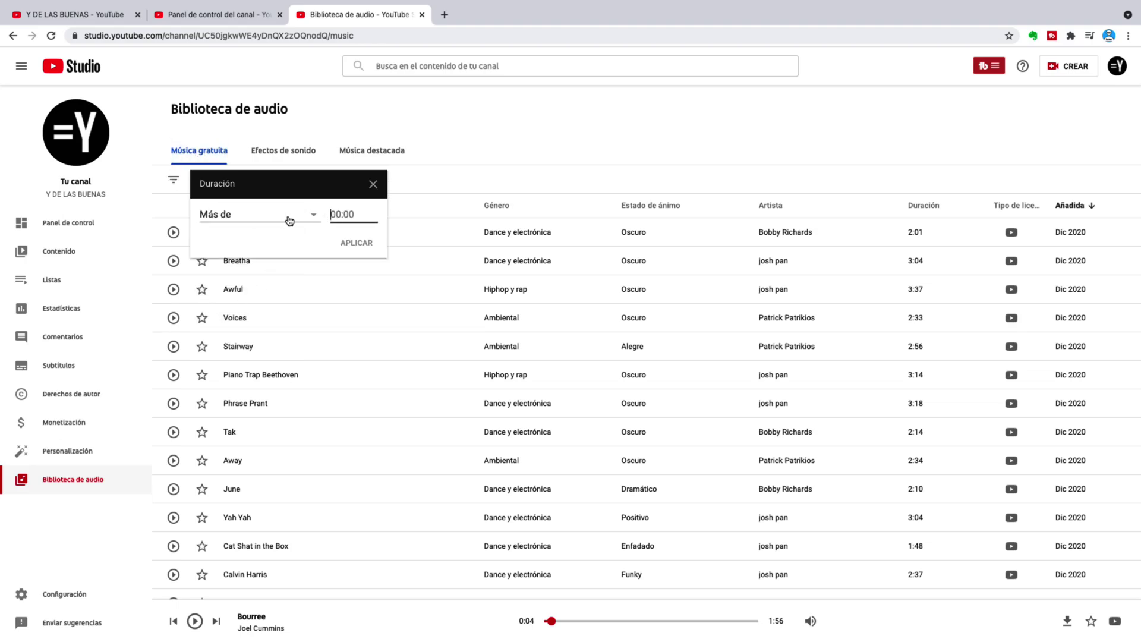
left_click(314, 218)
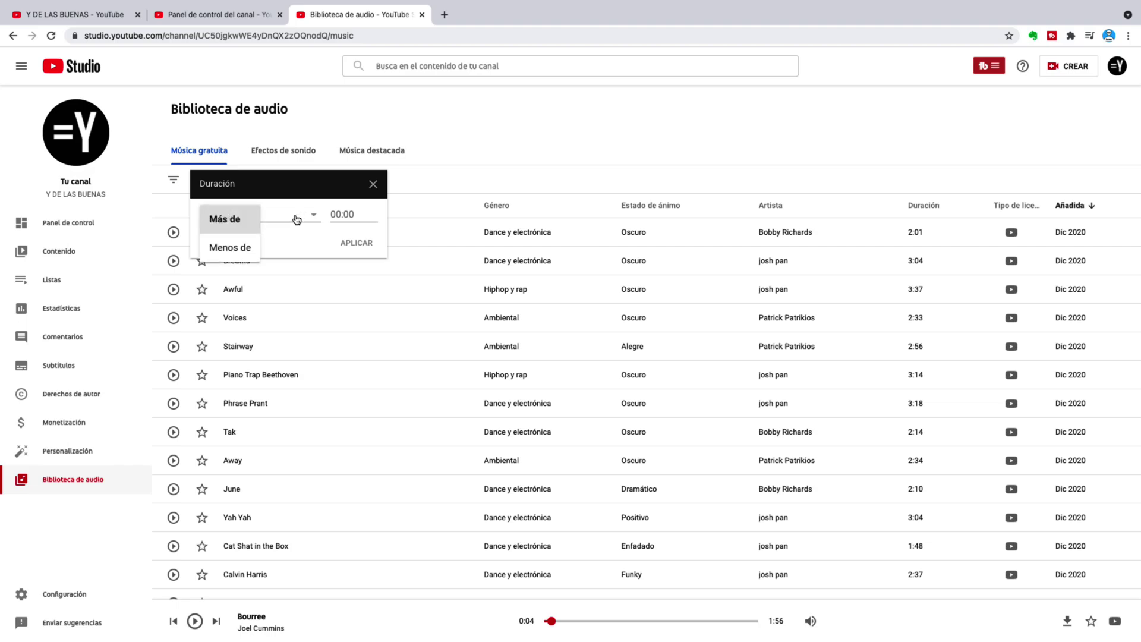
left_click(231, 250)
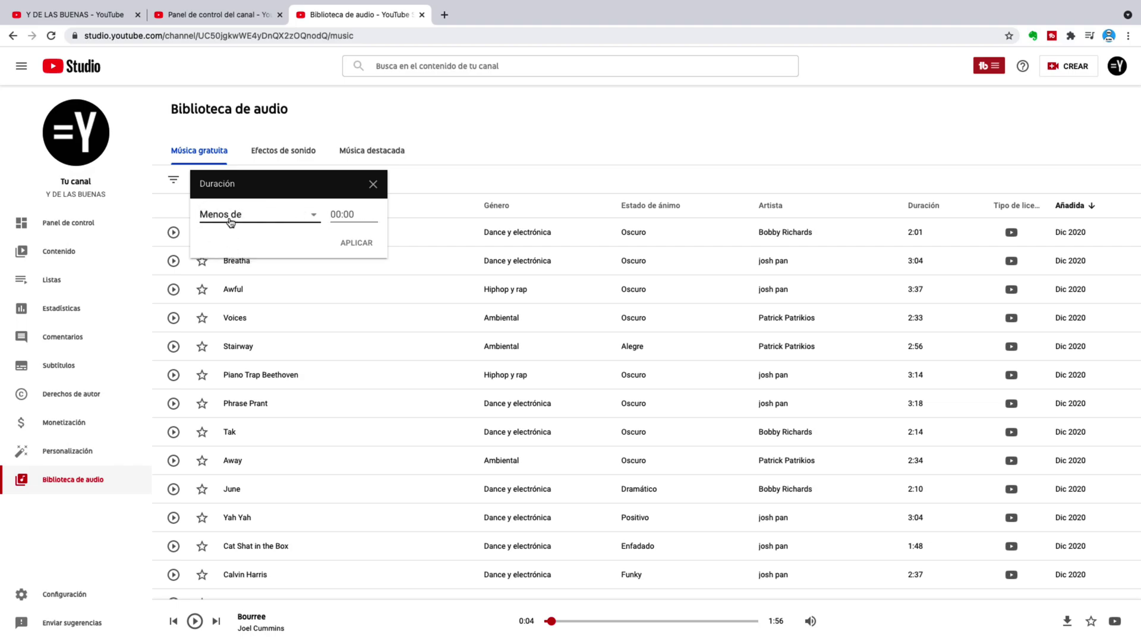
left_click(340, 215)
type("1:00")
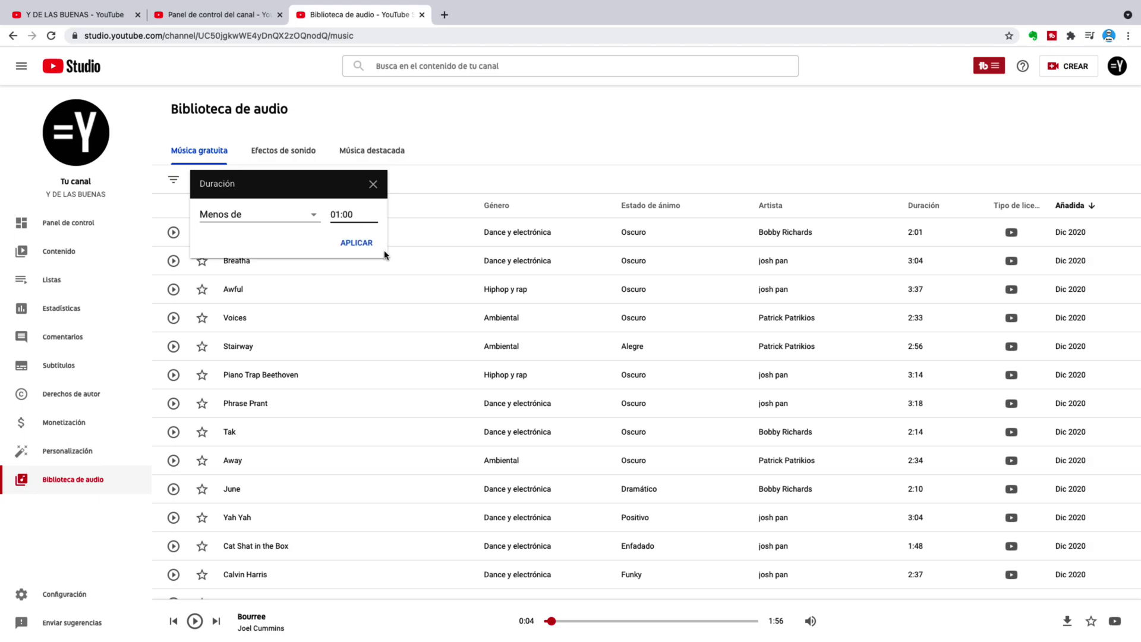
left_click(356, 244)
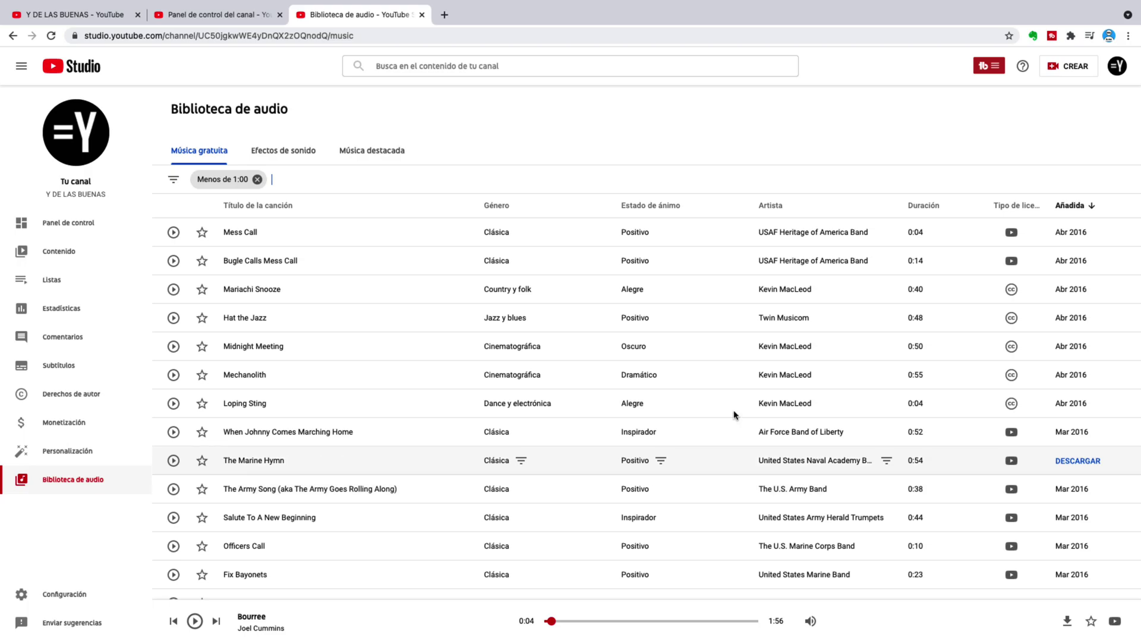
left_click(257, 179)
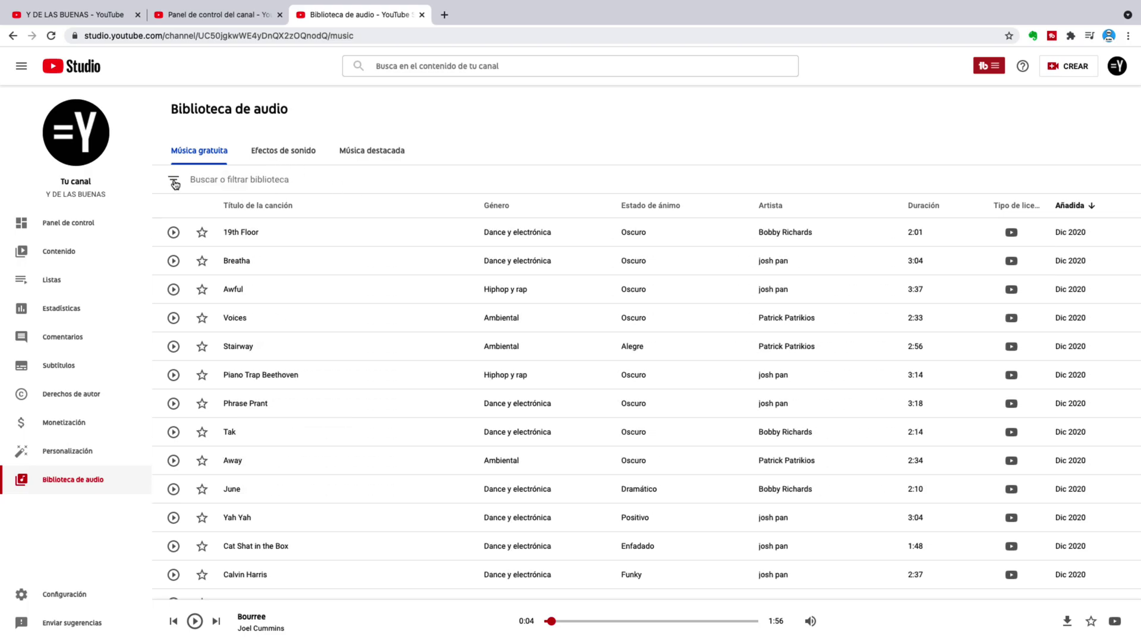
Filter the free music to tracks that require no attribution and download the track 19th Floor
left_click(175, 183)
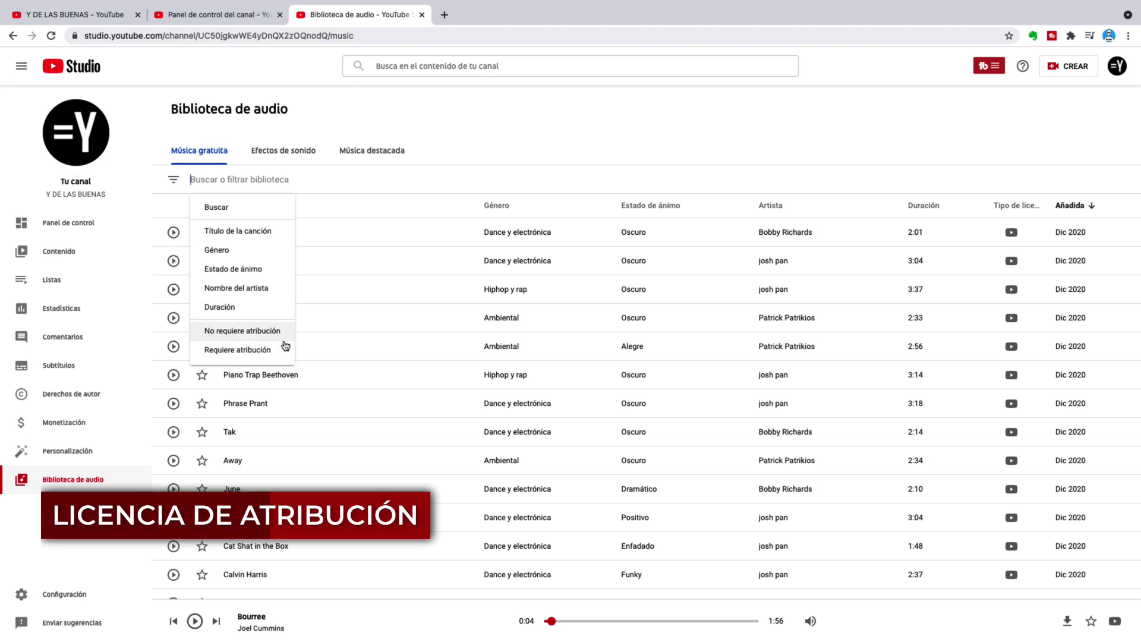
left_click(231, 337)
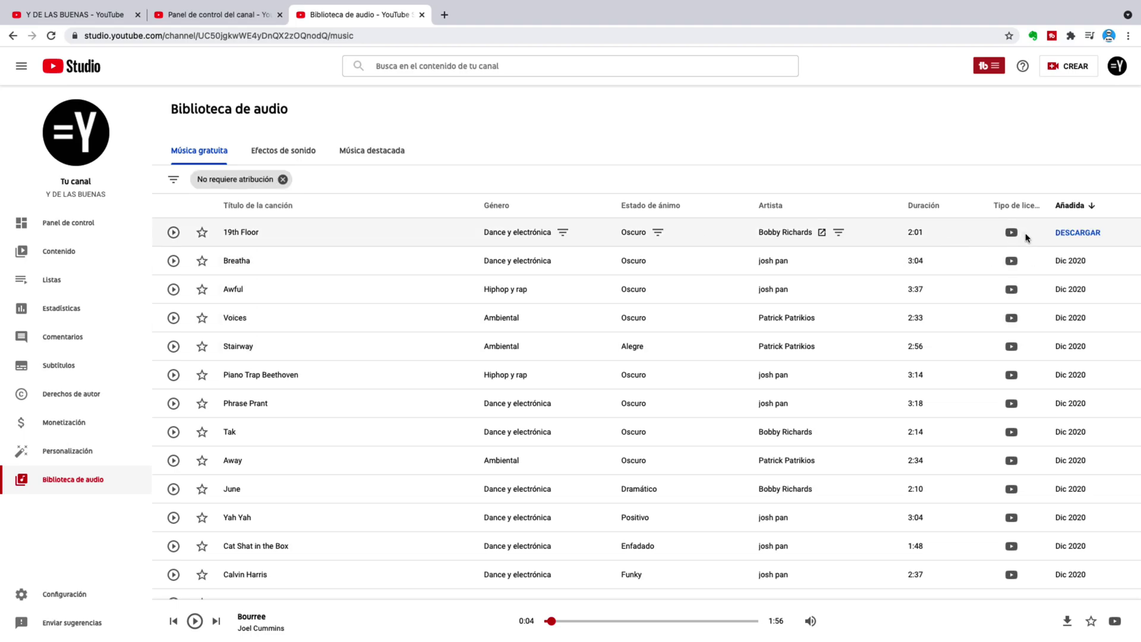
mouse_move(1014, 237)
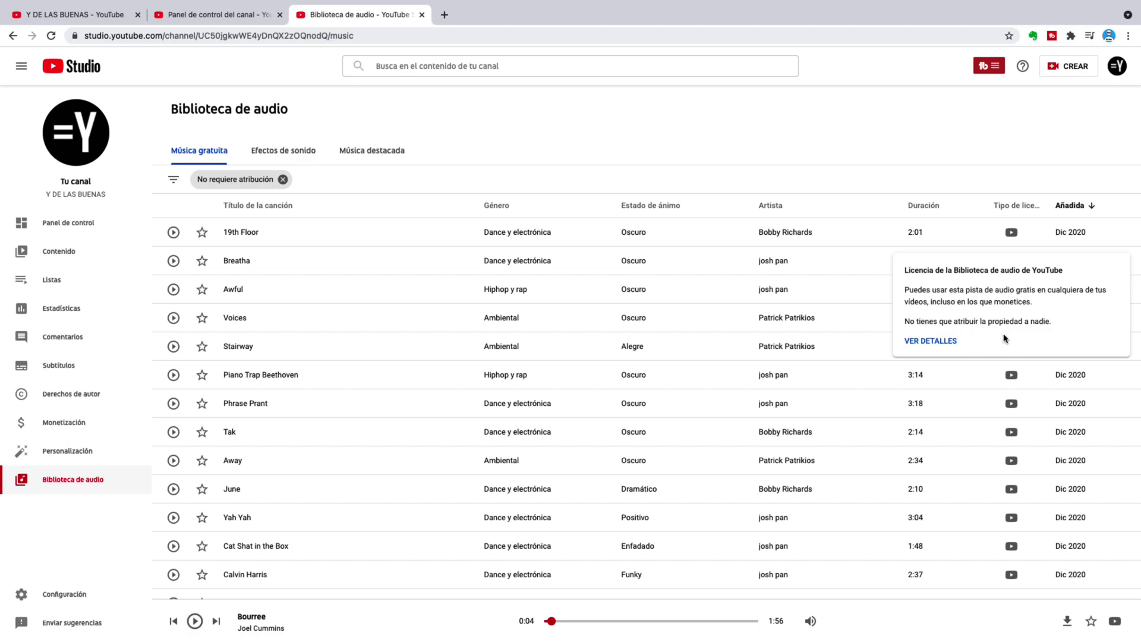
left_click(1073, 233)
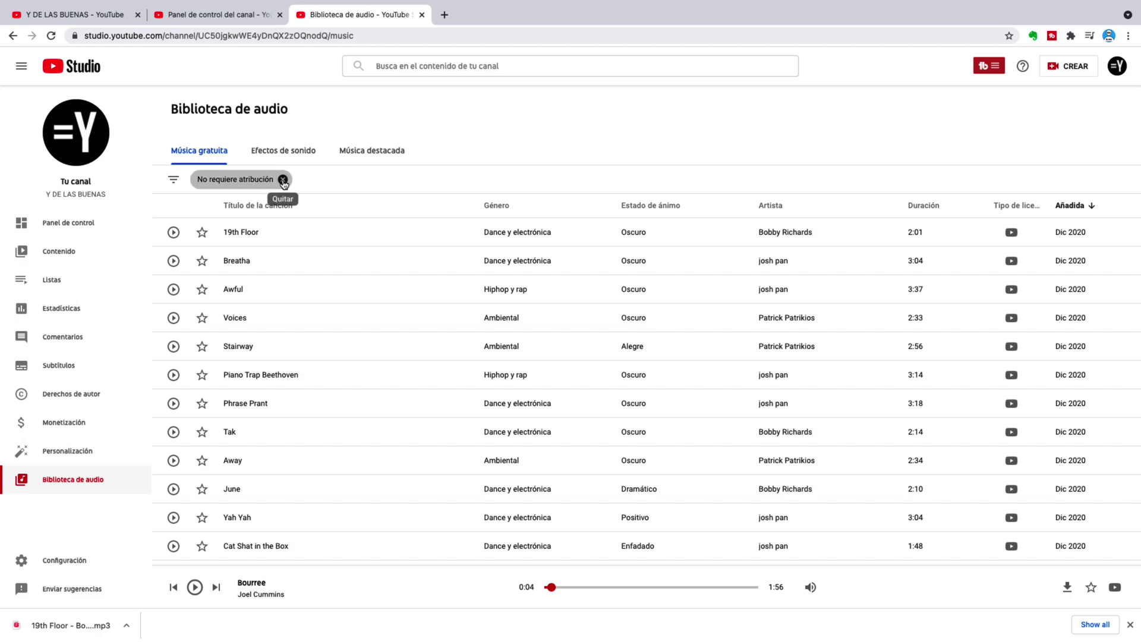
Switch the filter to tracks that require attribution and read the licence details of Merry Go - Silent Film Light
left_click(284, 182)
left_click(173, 180)
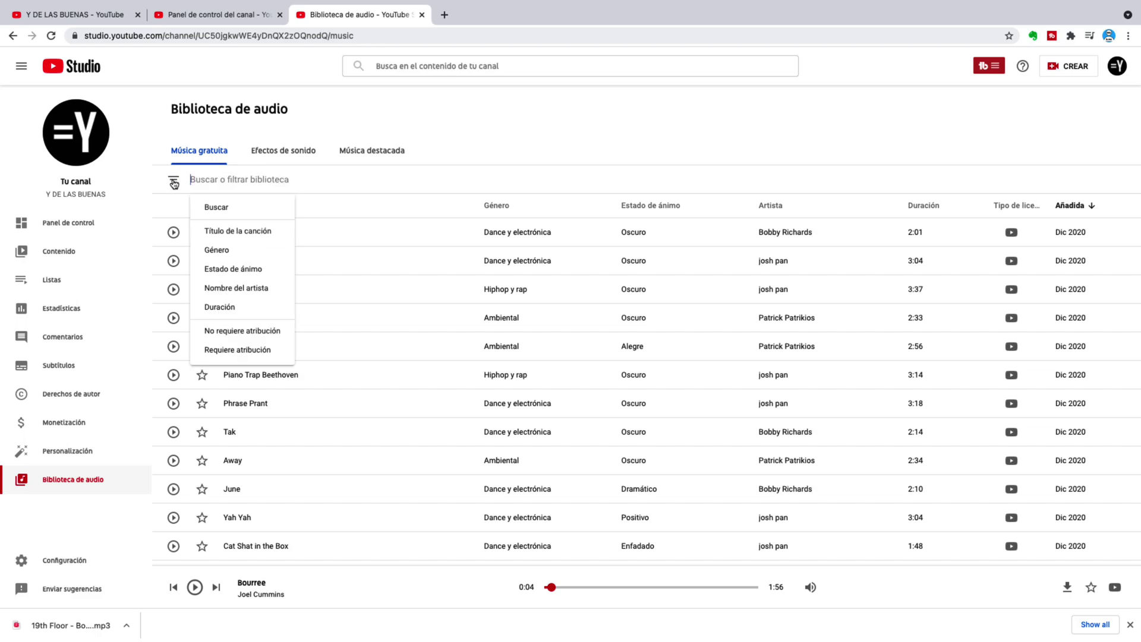
left_click(221, 355)
mouse_move(1012, 317)
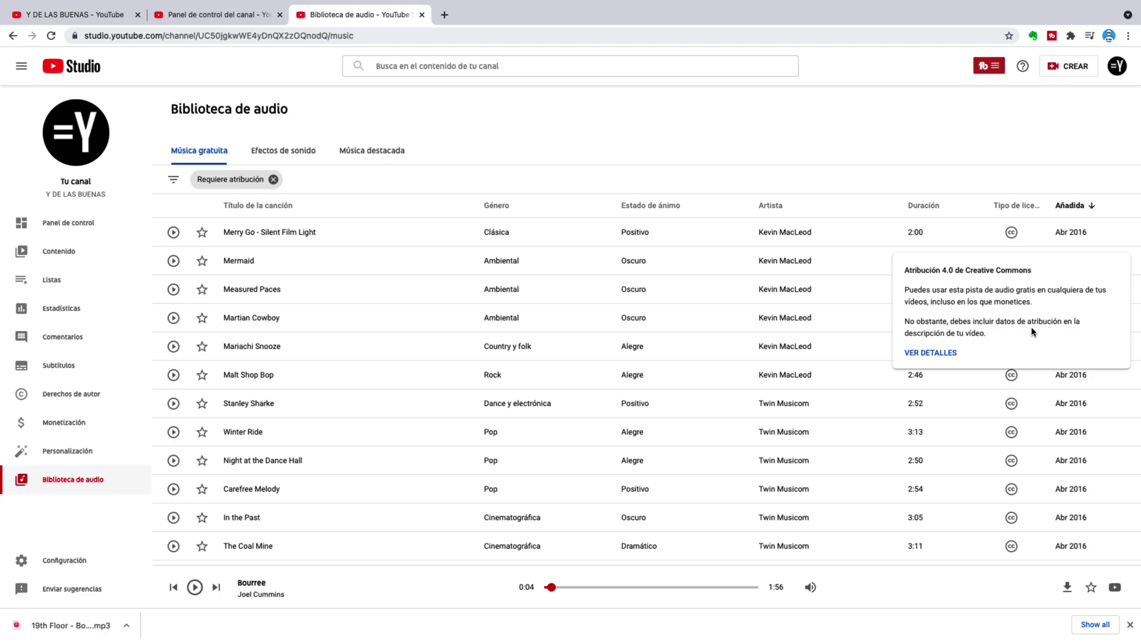
left_click(920, 354)
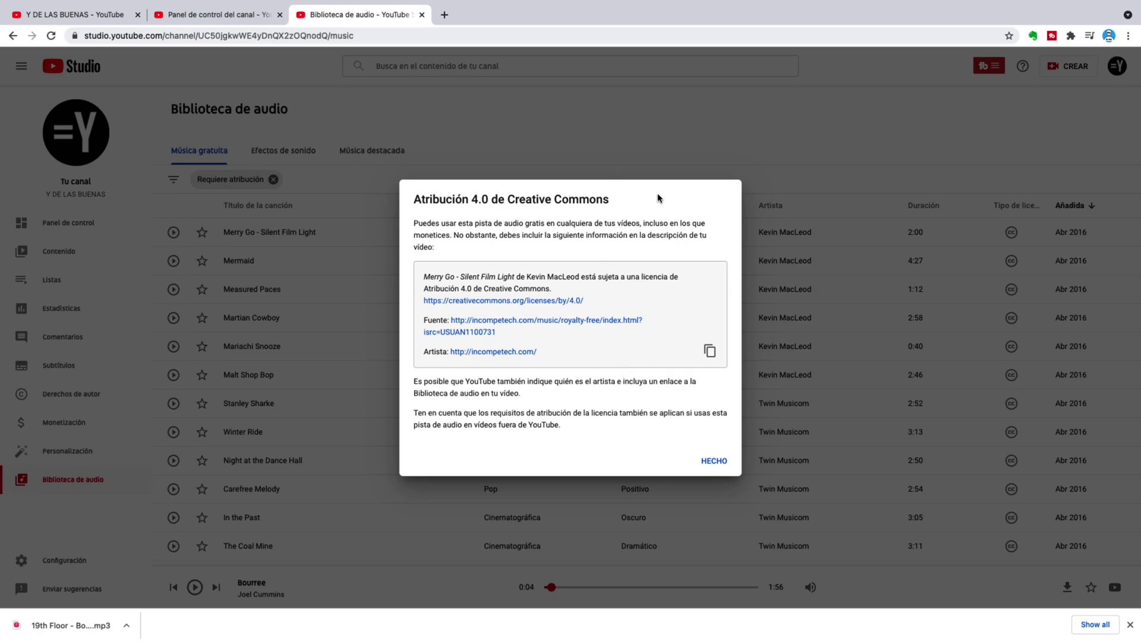
left_click(714, 461)
Replace the attribution filter with a genre filter for Pop
left_click(272, 179)
left_click(172, 181)
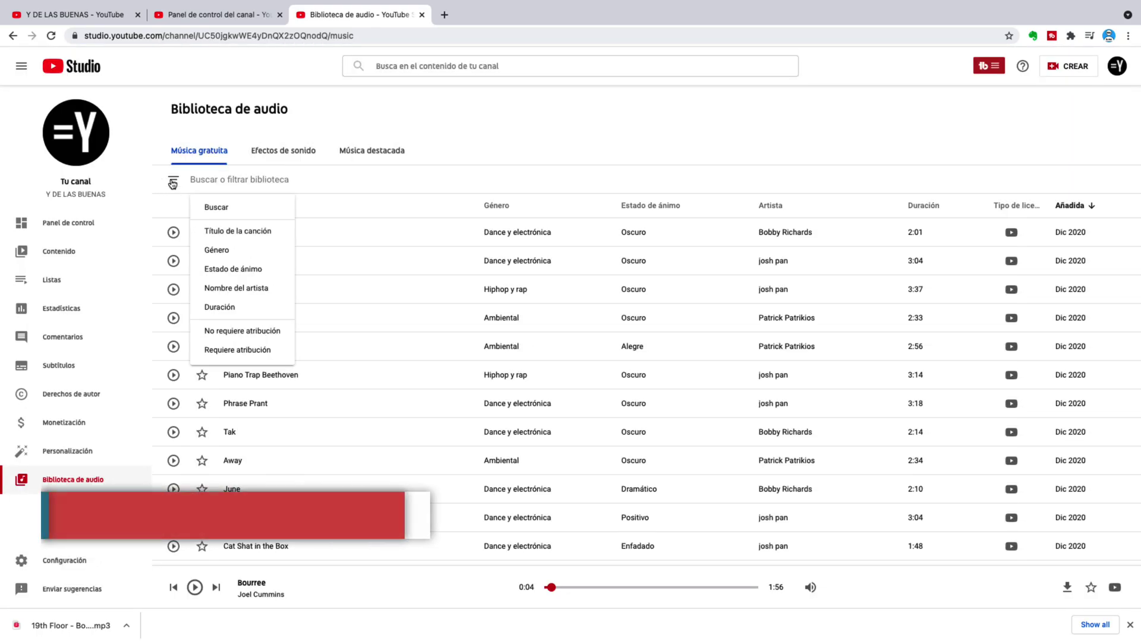
left_click(217, 251)
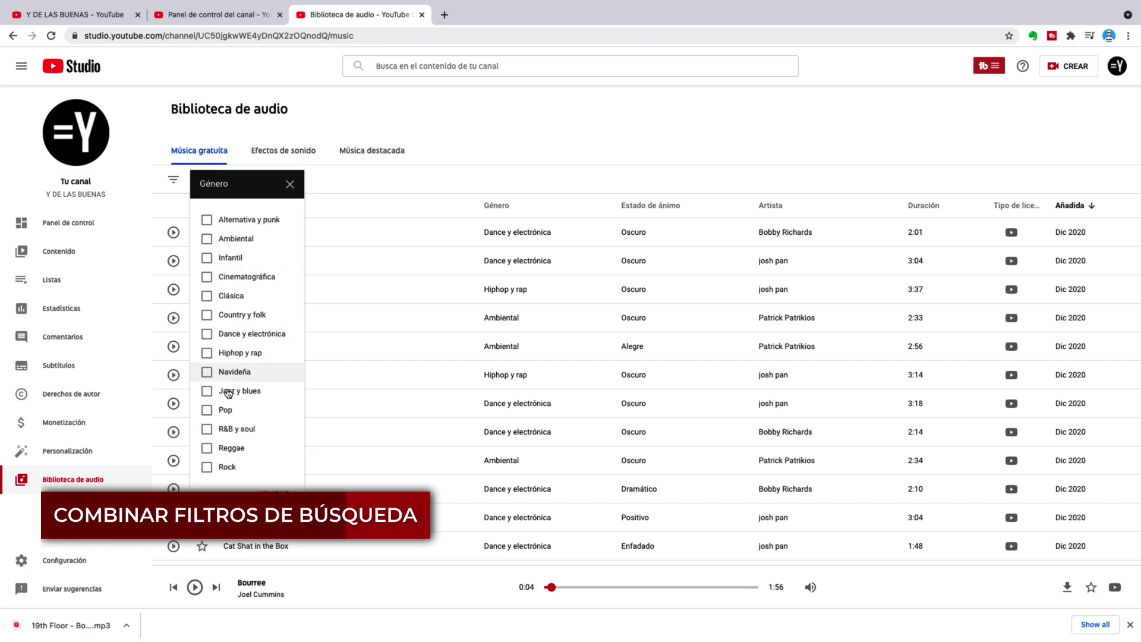
left_click(208, 412)
left_click(273, 493)
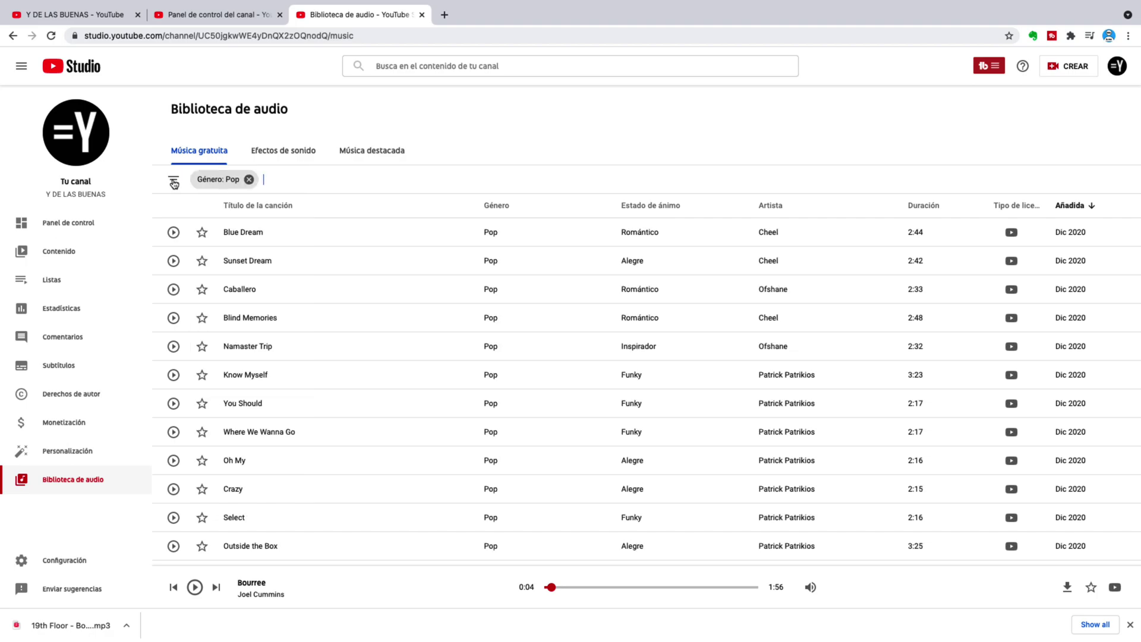
Add a mood filter for Alegre to the Pop tracks
left_click(173, 181)
left_click(309, 252)
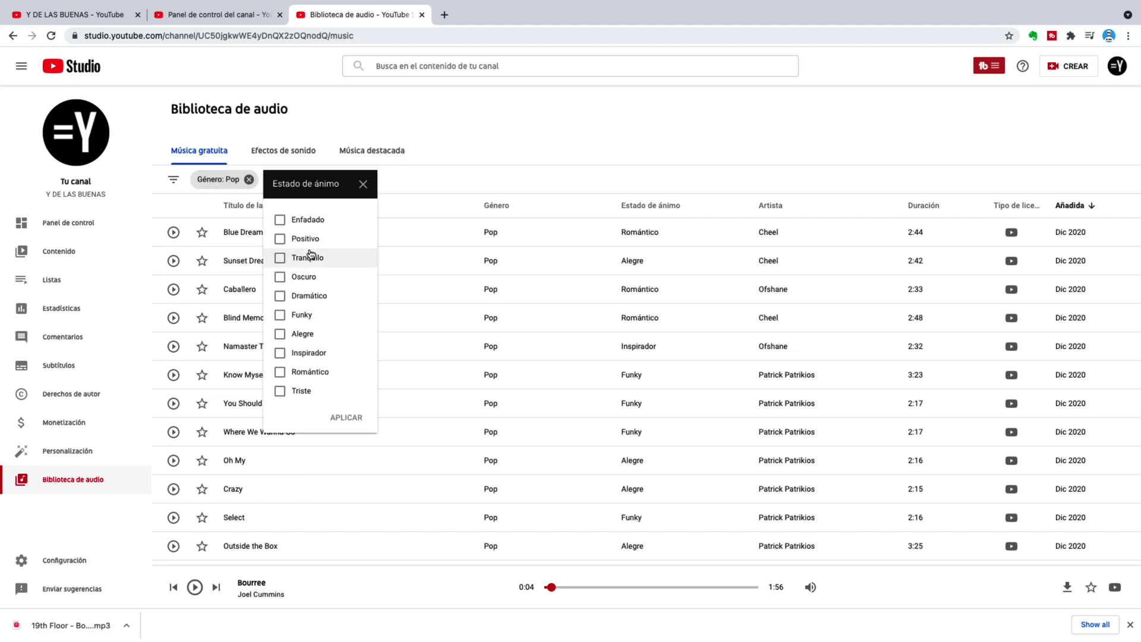
left_click(280, 335)
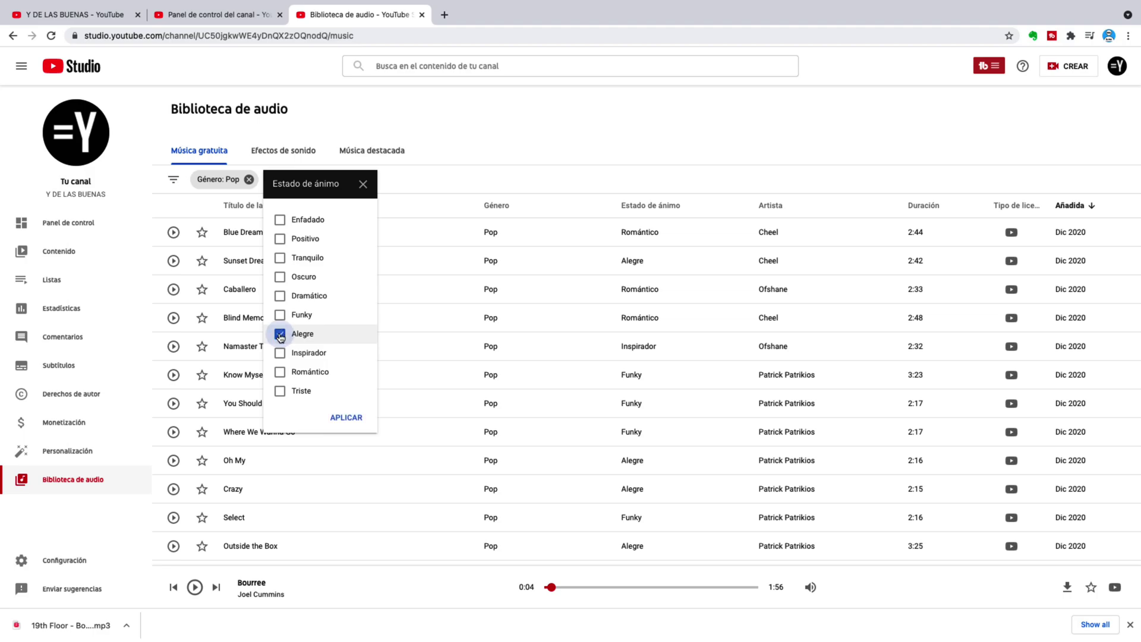
key("Return")
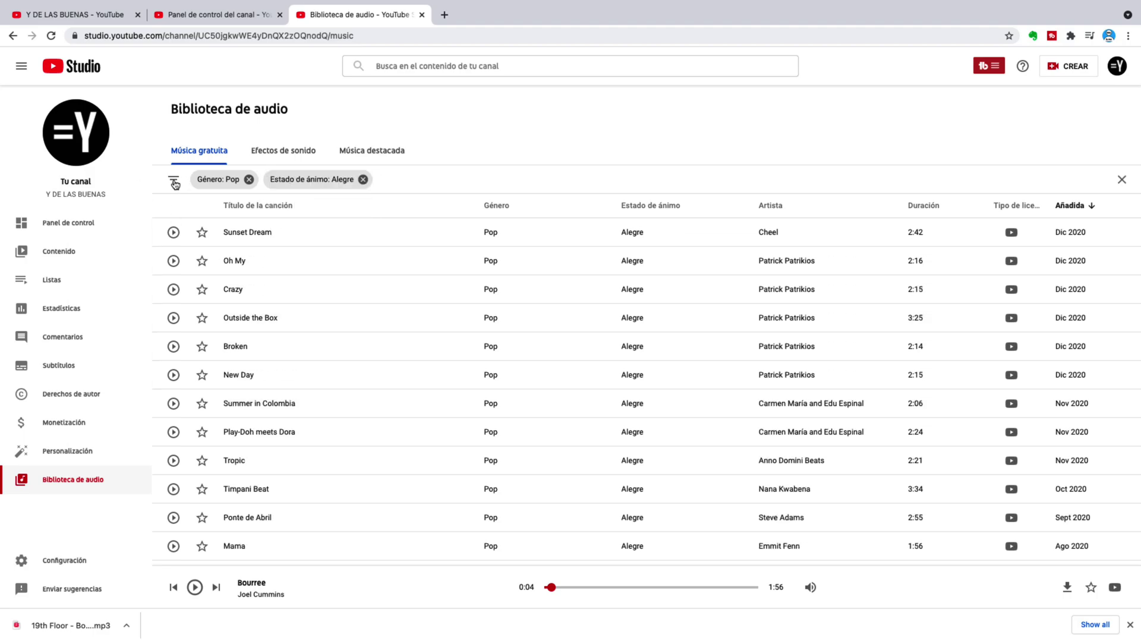
Add a duration filter for more than 01:00 to the Pop tracks with the Alegre mood
left_click(174, 183)
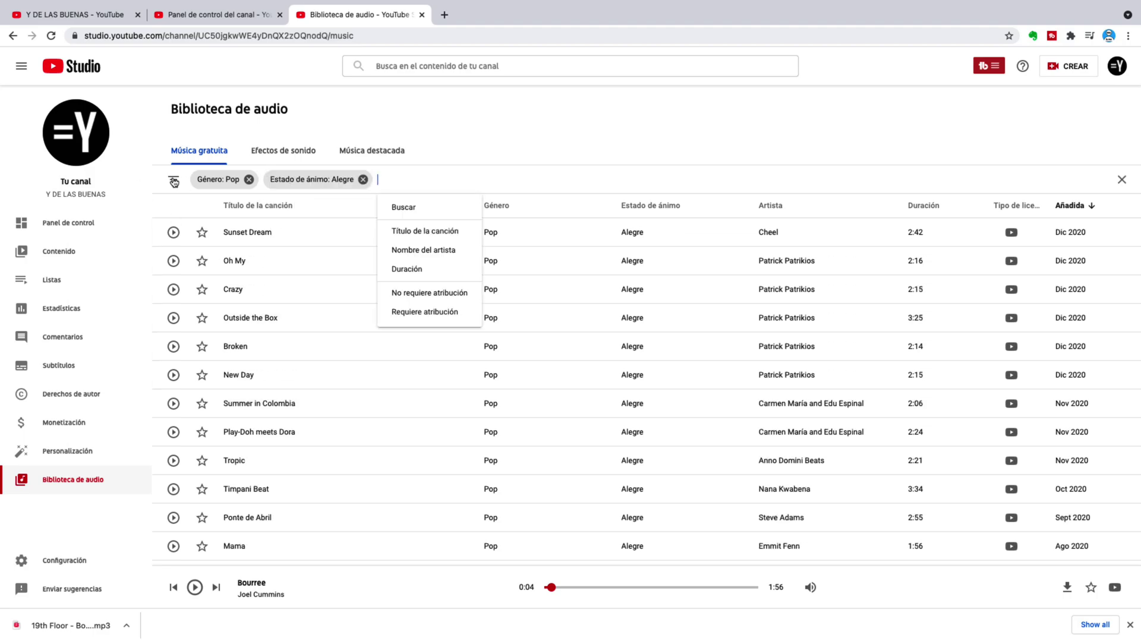
left_click(423, 267)
type("01:0")
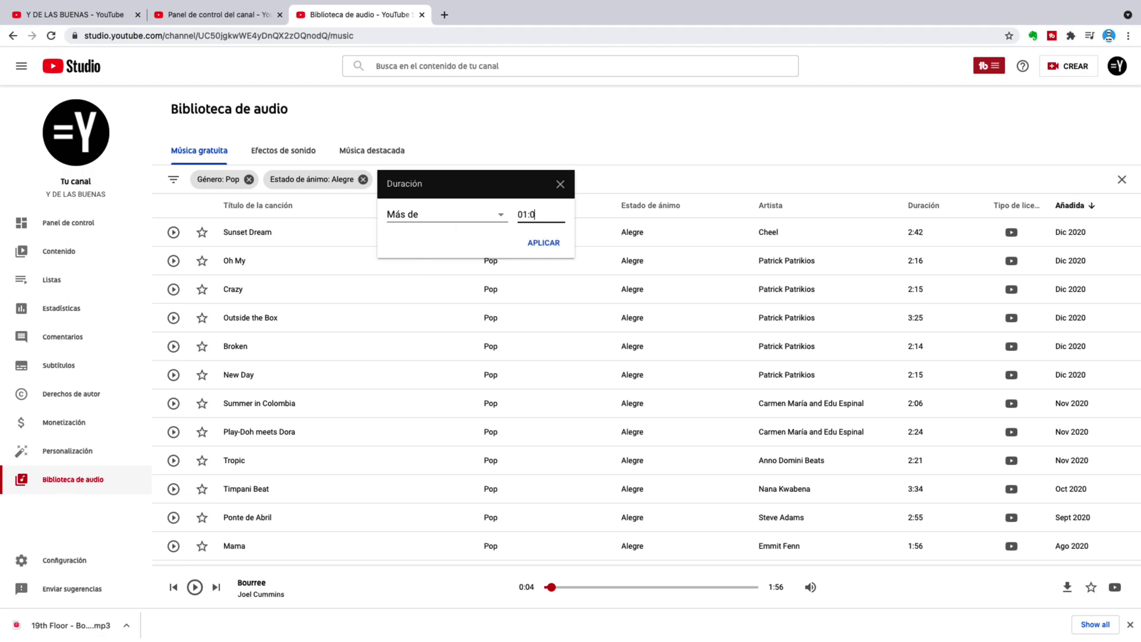
type("0")
left_click(562, 243)
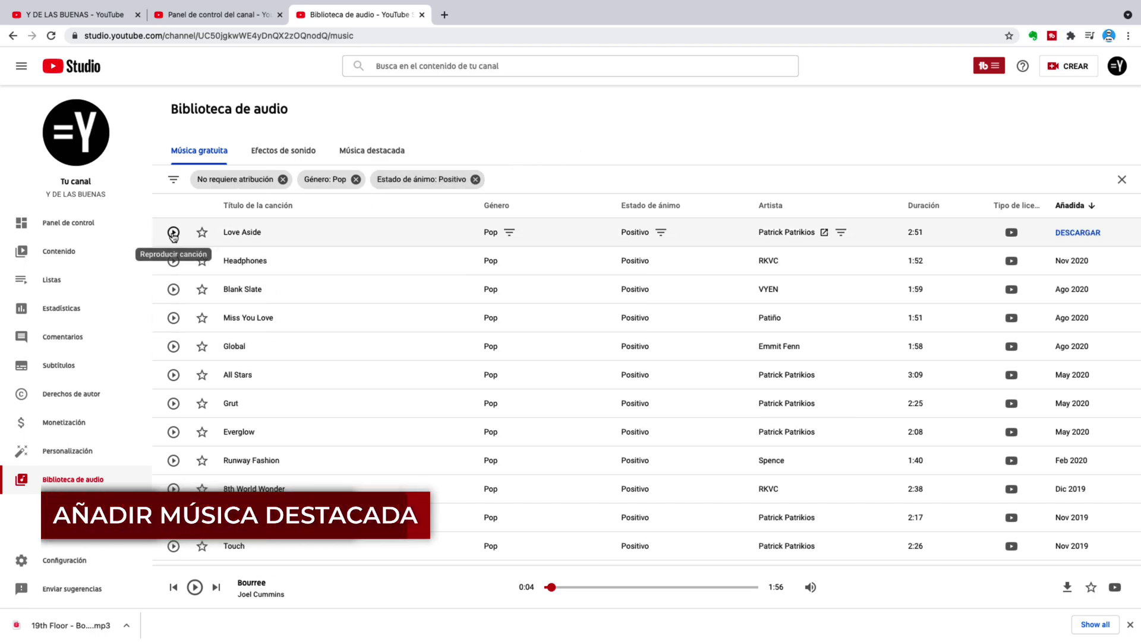
Star the track Love Aside and check it in the featured music list
left_click(202, 234)
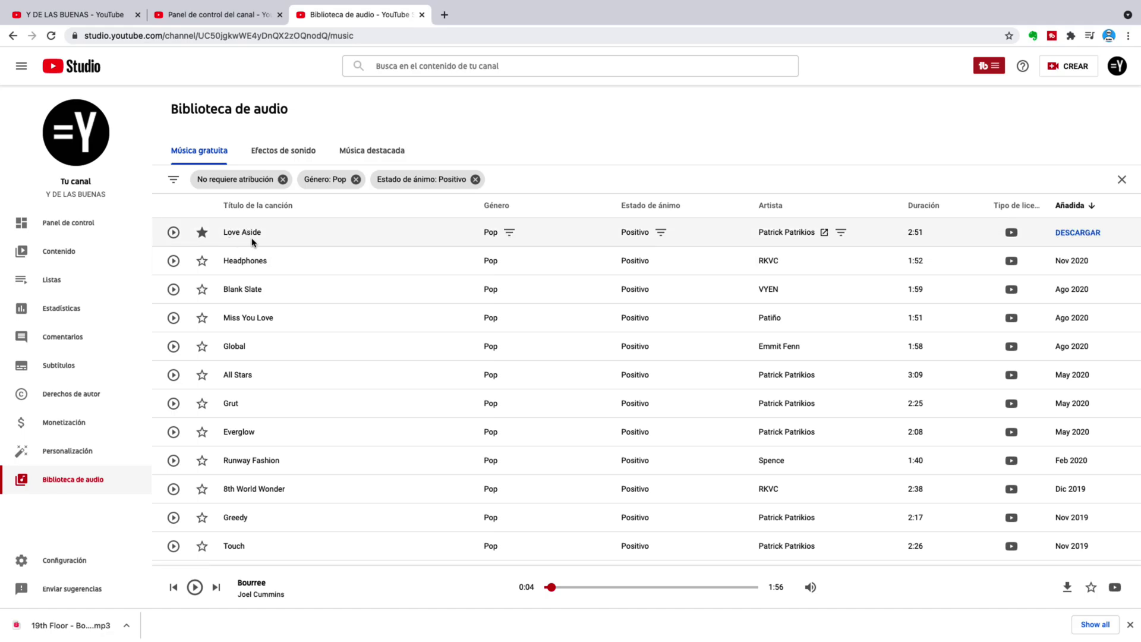
left_click(373, 153)
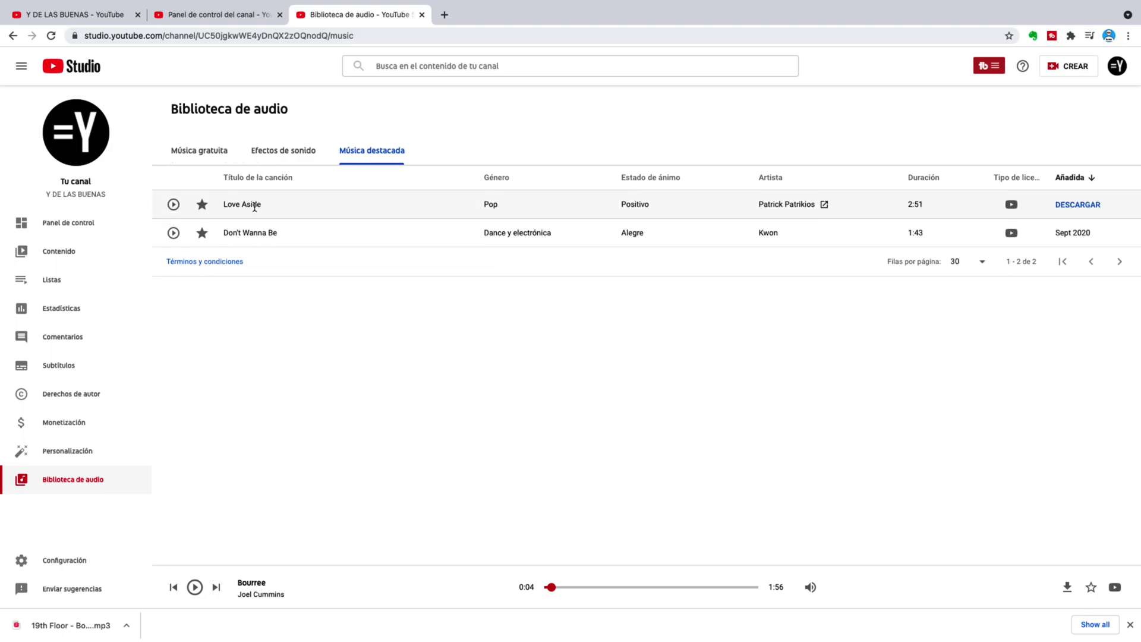
left_click(188, 153)
Filter the sound effects library to titles containing "alarm"
left_click(284, 153)
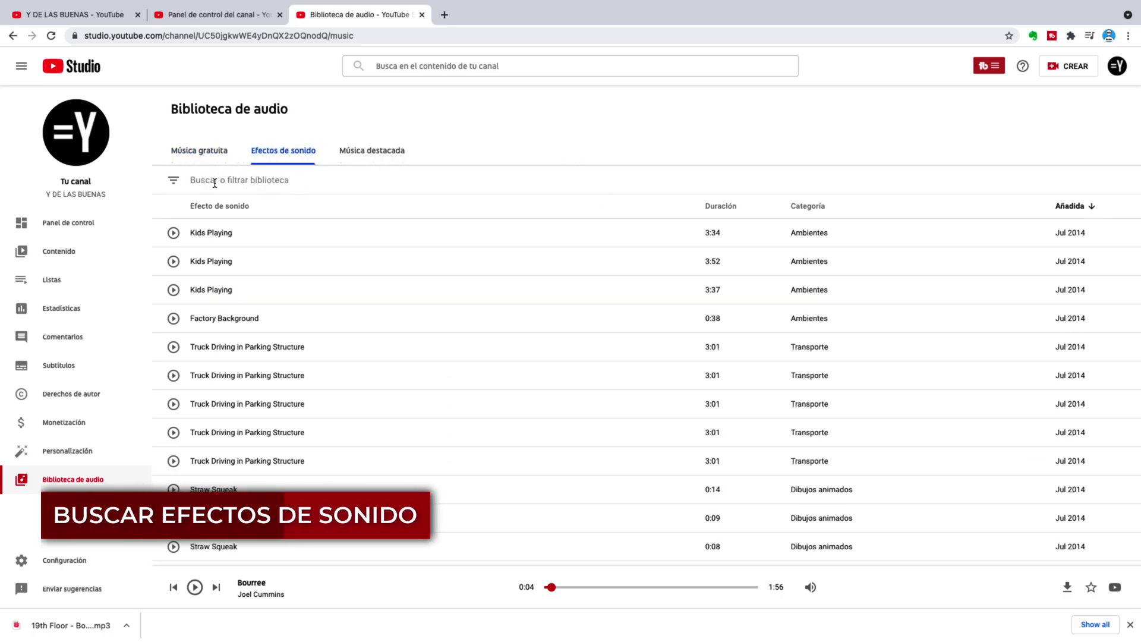
left_click(174, 182)
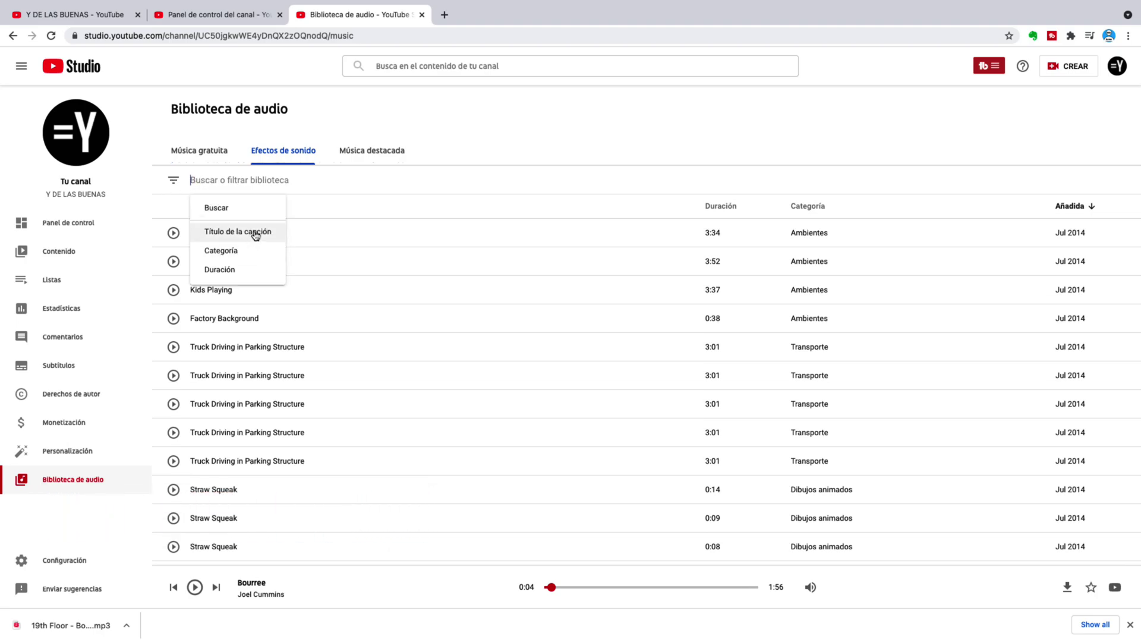
left_click(257, 234)
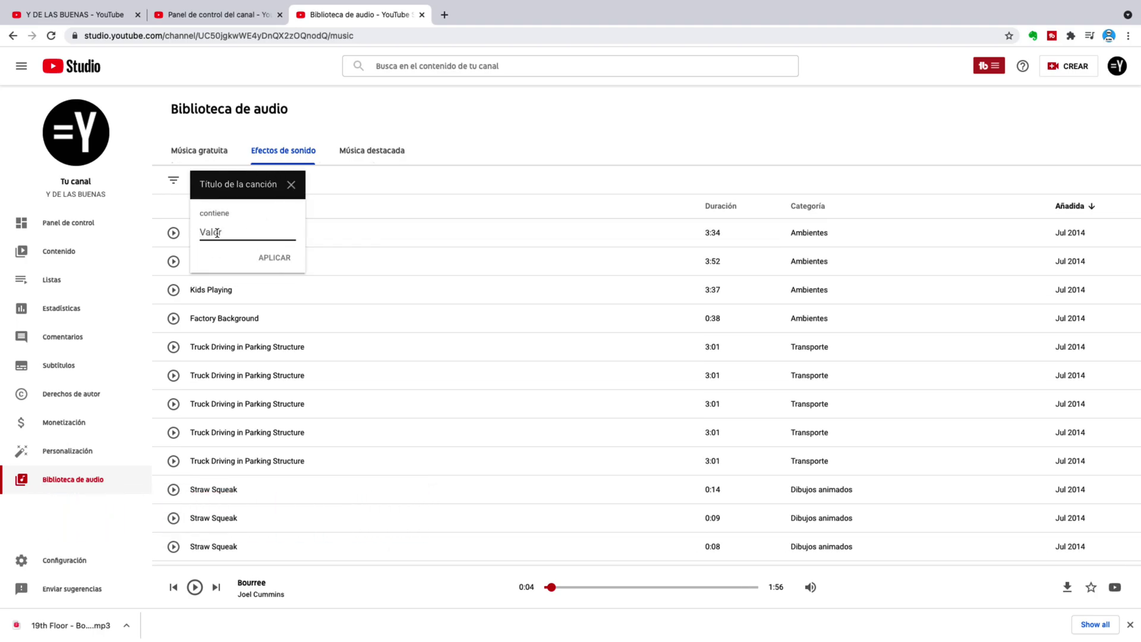
type("l")
key("BackSpace")
key("BackSpace")
key("BackSpace")
key("BackSpace")
type("alarm")
key("Return")
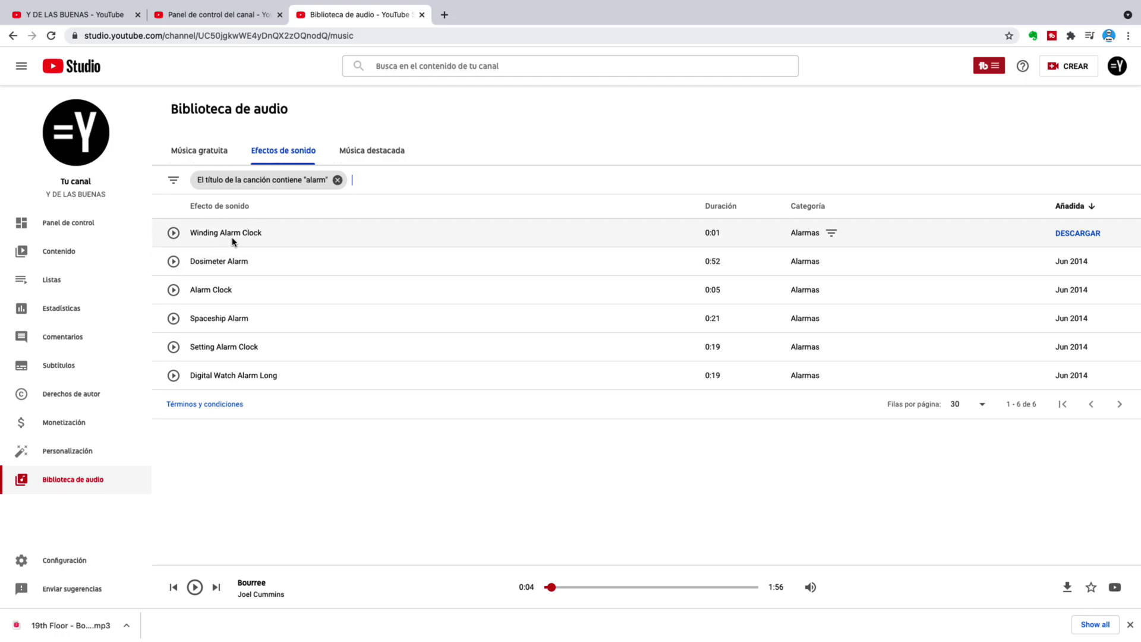
Replace the title filter on the sound effects with a category filter for Meteorología
left_click(173, 180)
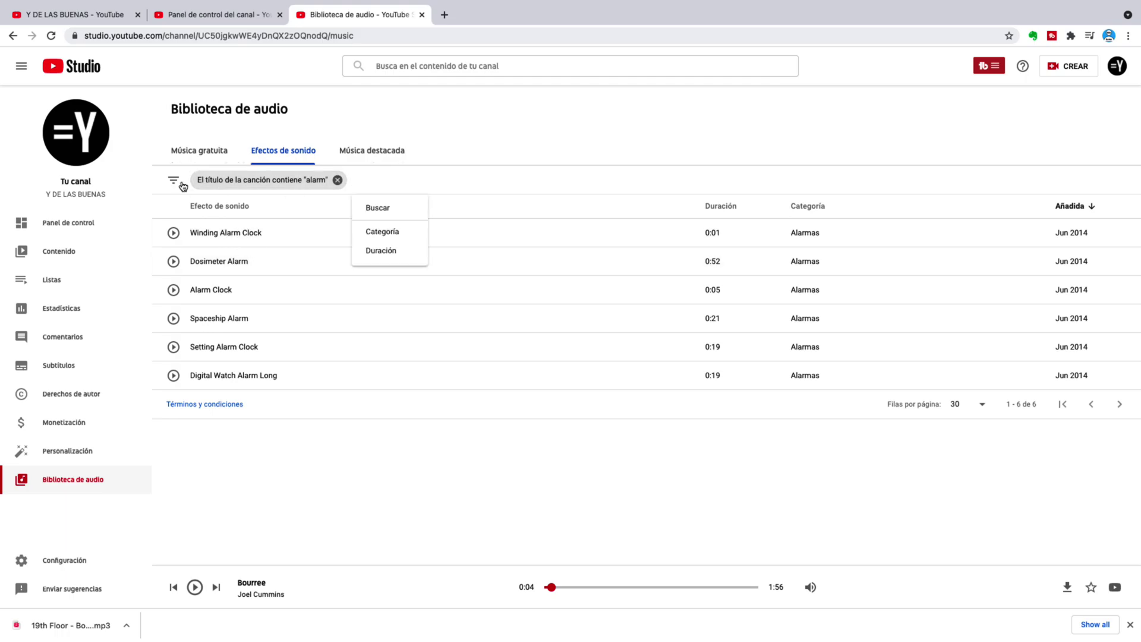
left_click(219, 250)
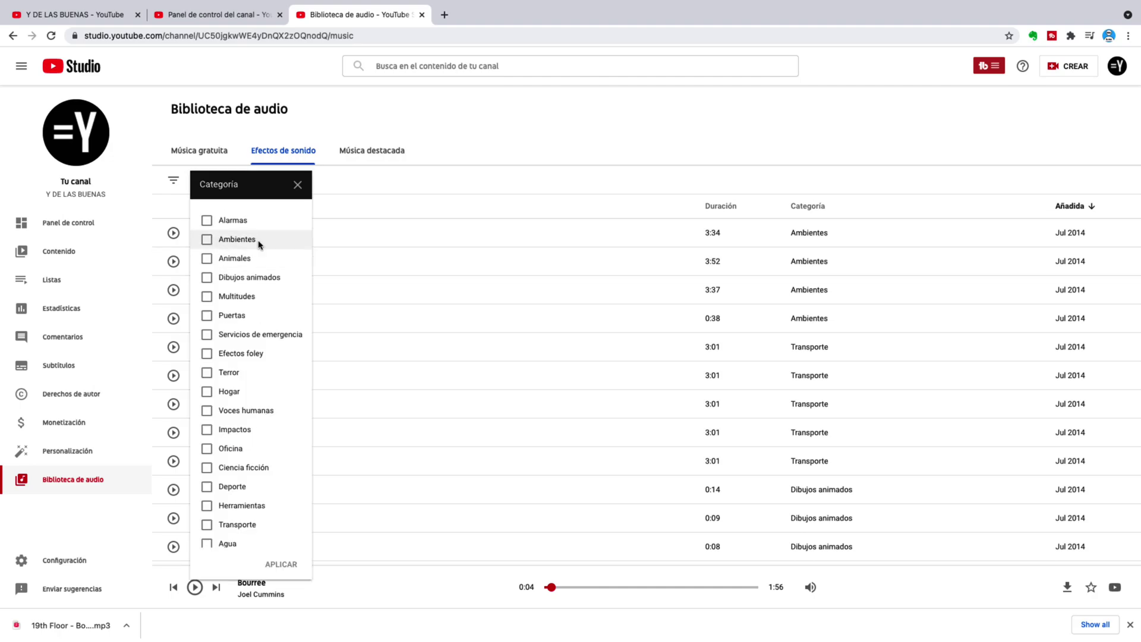
scroll(280, 332, "down", 2)
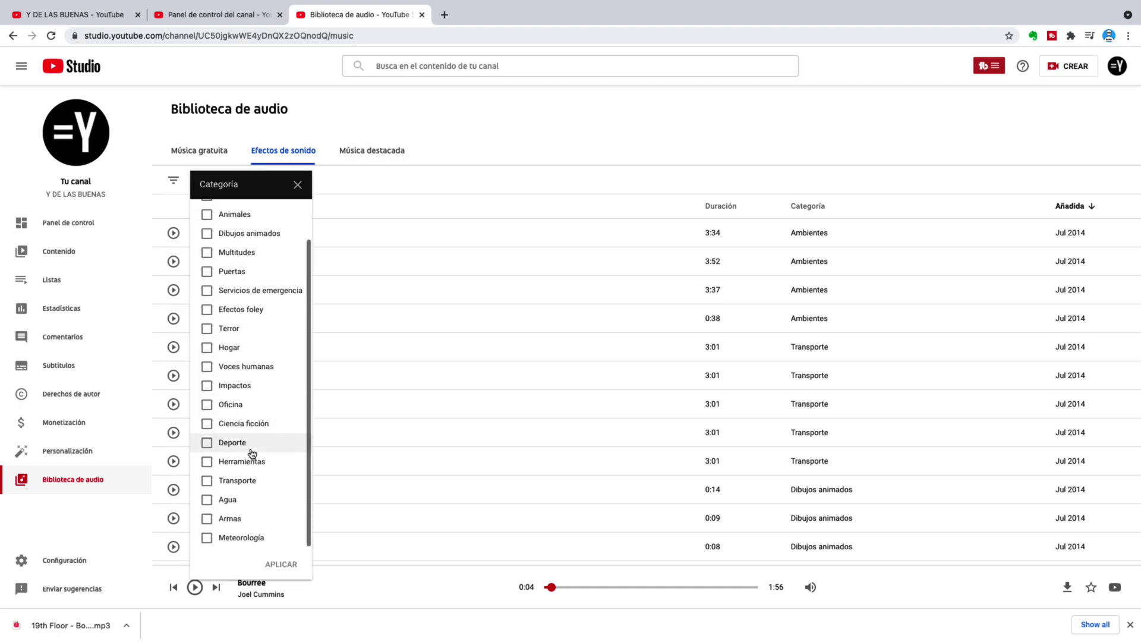
scroll(222, 249, "up", 2)
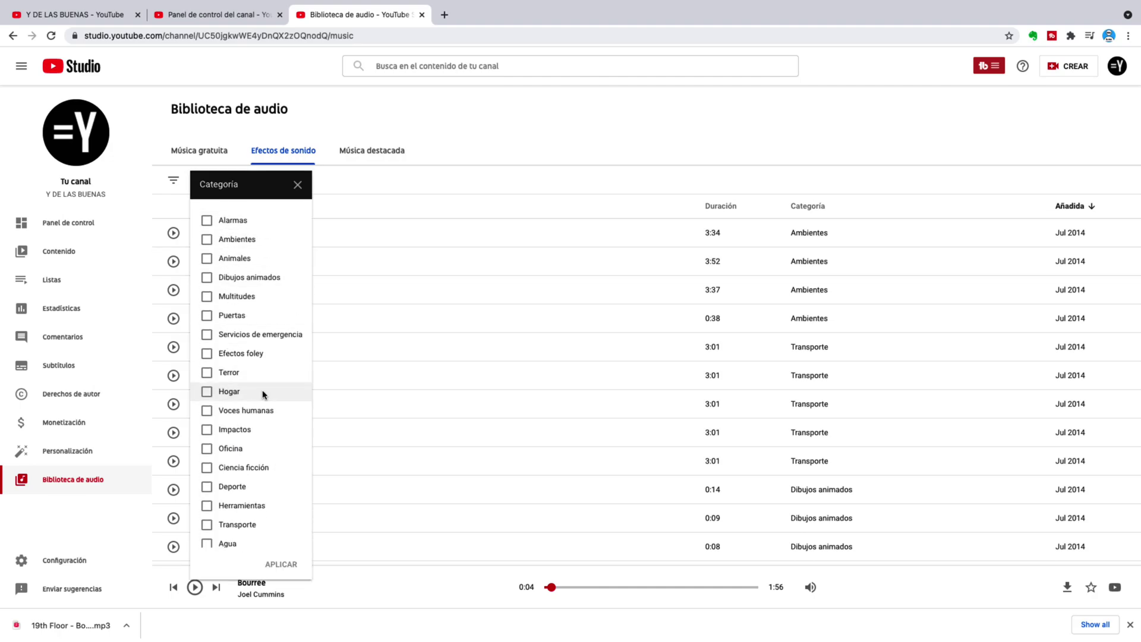
scroll(262, 390, "down", 1)
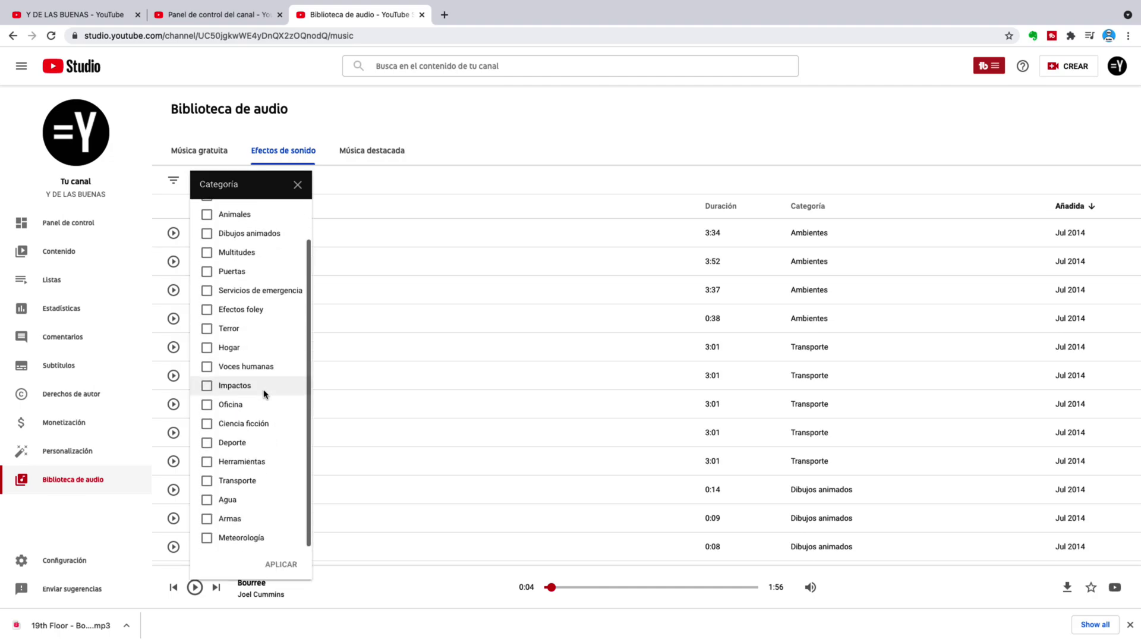
left_click(207, 539)
left_click(280, 564)
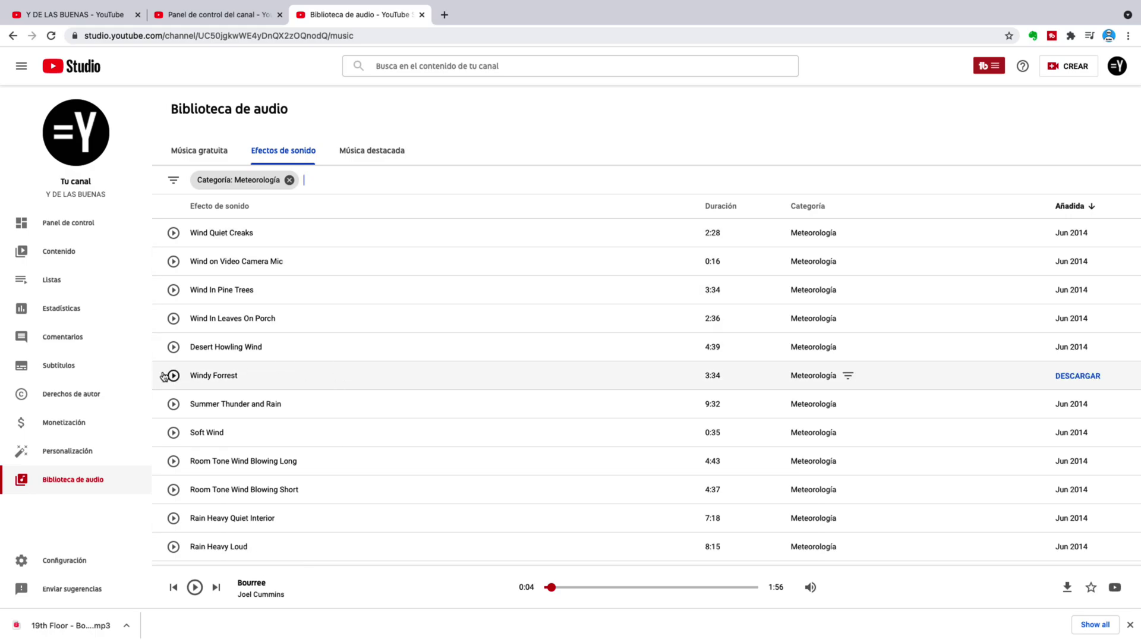
Look through the Meteorología sound effects and download Wind In Pine Trees
scroll(336, 432, "down", 4)
scroll(201, 392, "down", 5)
scroll(202, 517, "up", 9)
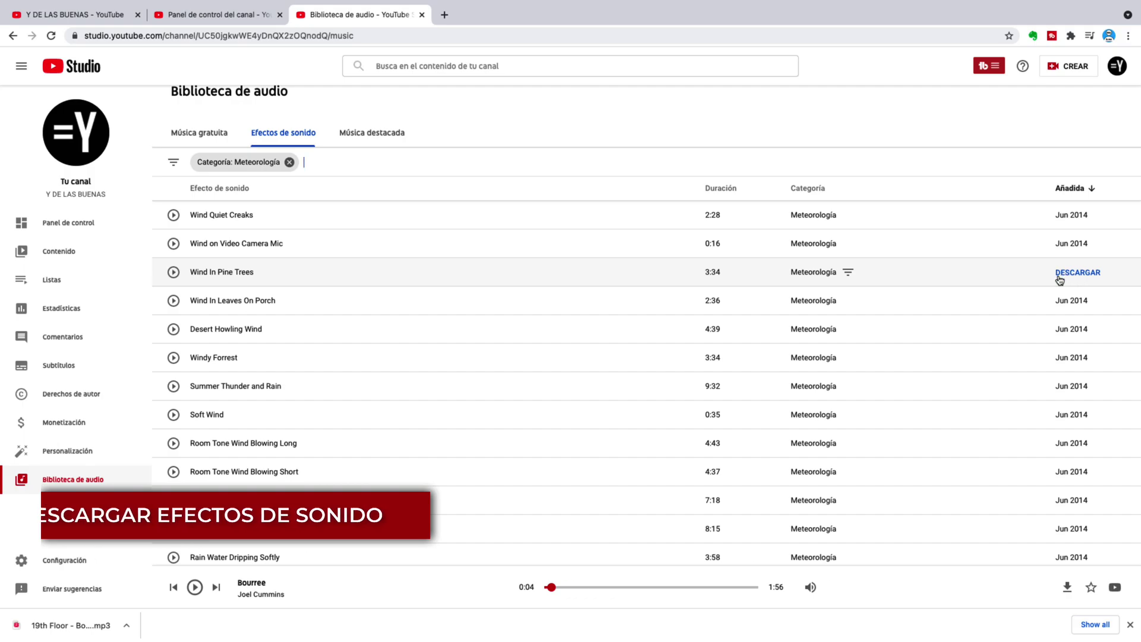
left_click(1071, 275)
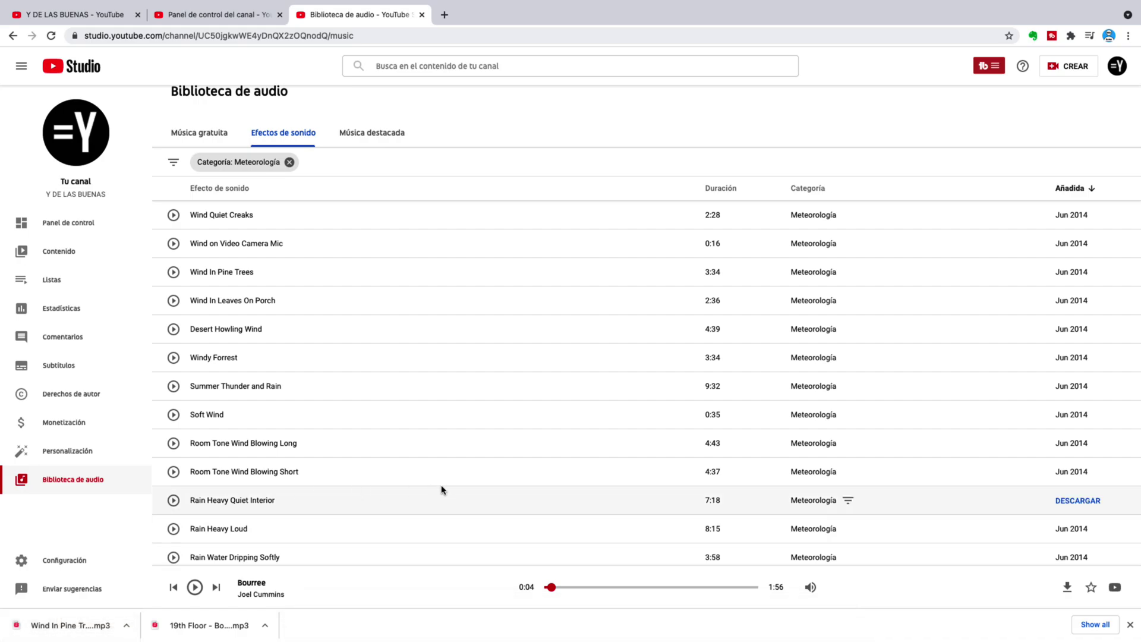
Replace the category filter with a duration filter for sound effects longer than 00:30 and browse the matching effects
left_click(289, 162)
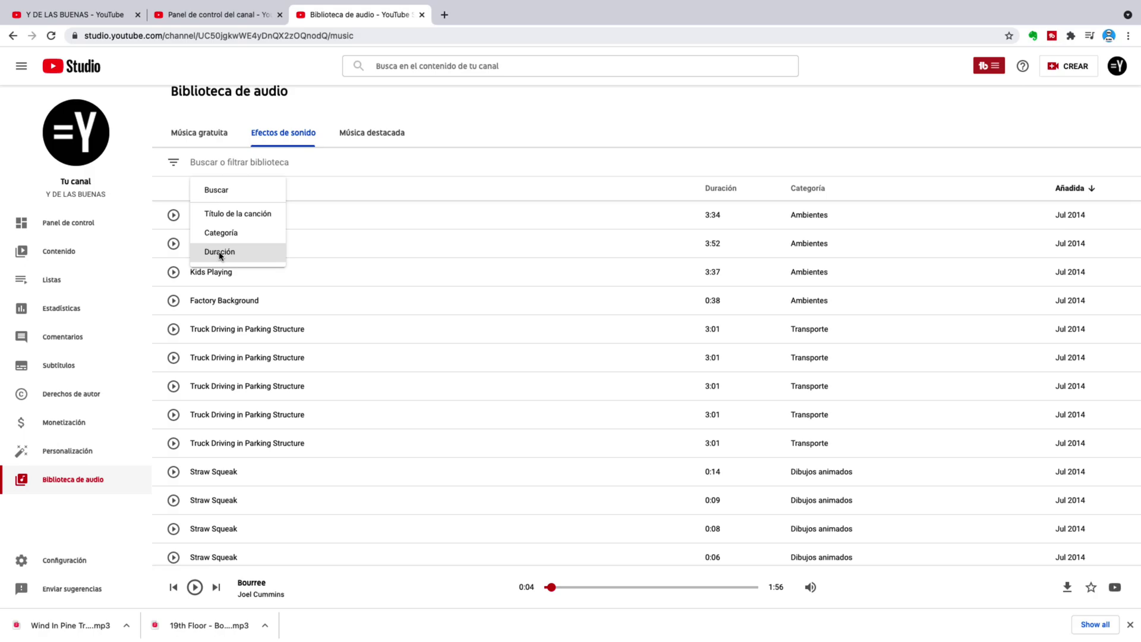
left_click(219, 253)
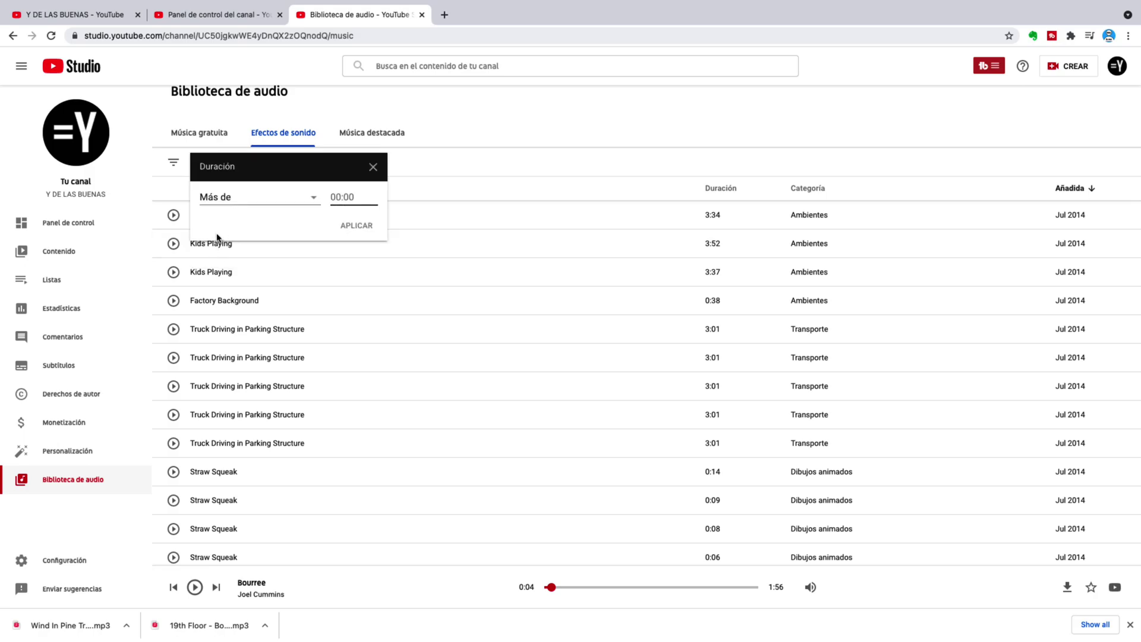
left_click(312, 198)
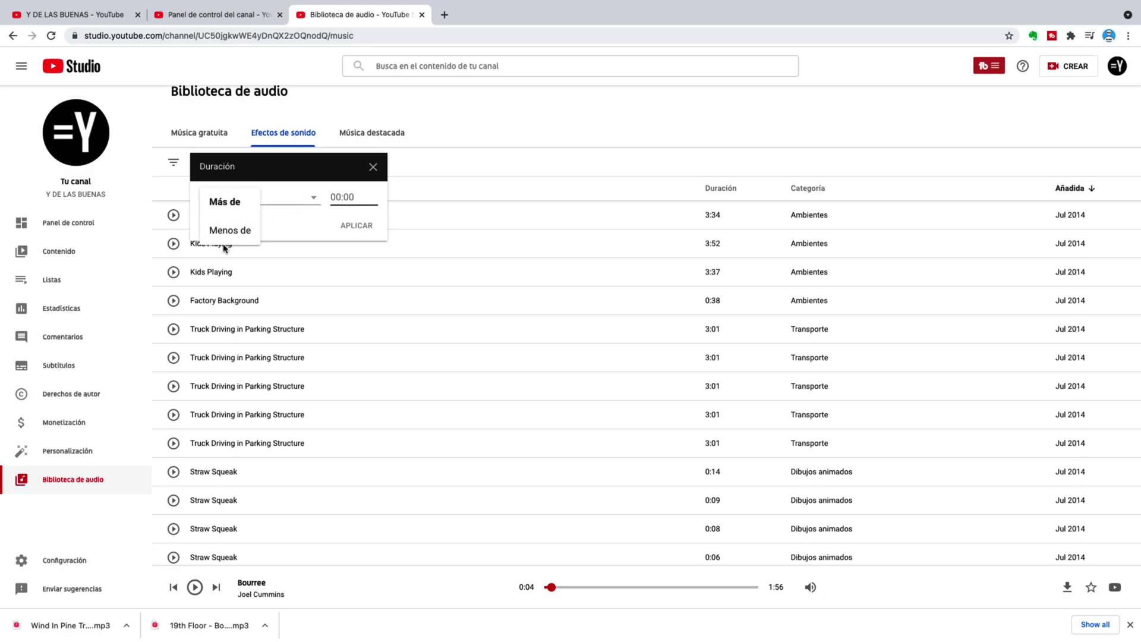
left_click(362, 199)
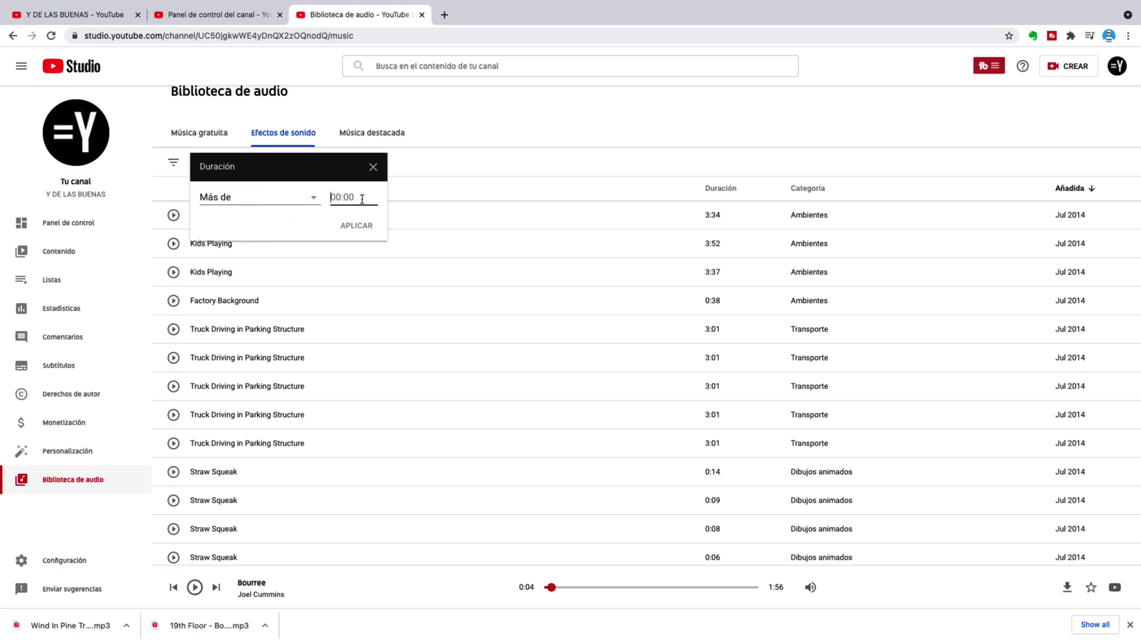
type("00")
type("30")
left_click(356, 225)
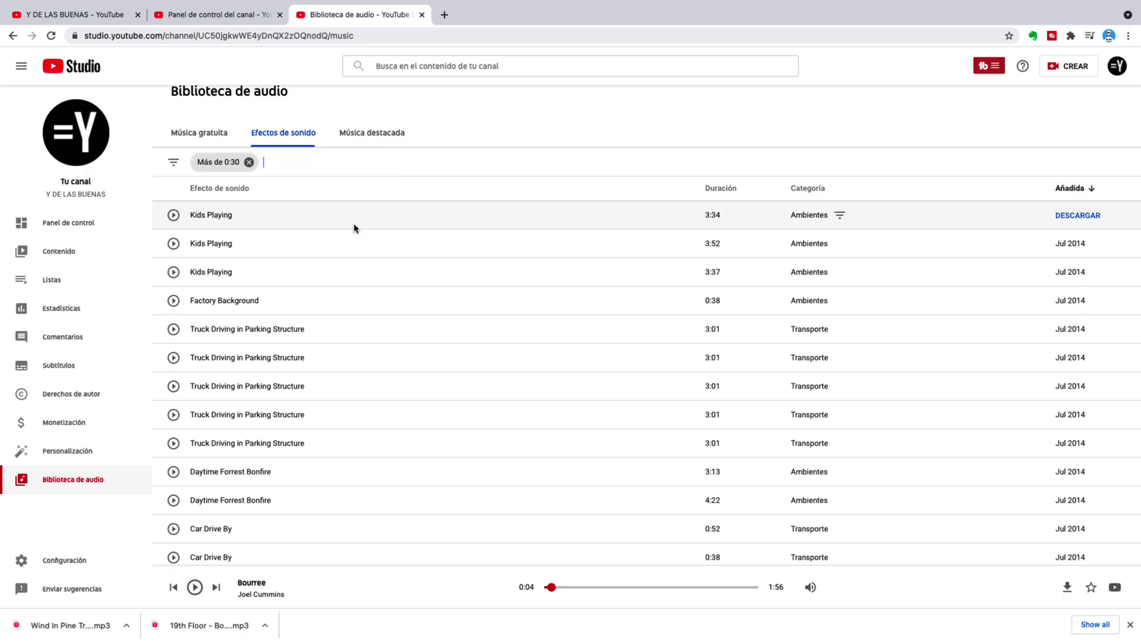
scroll(757, 413, "down", 3)
scroll(752, 410, "up", 4)
scroll(749, 409, "down", 5)
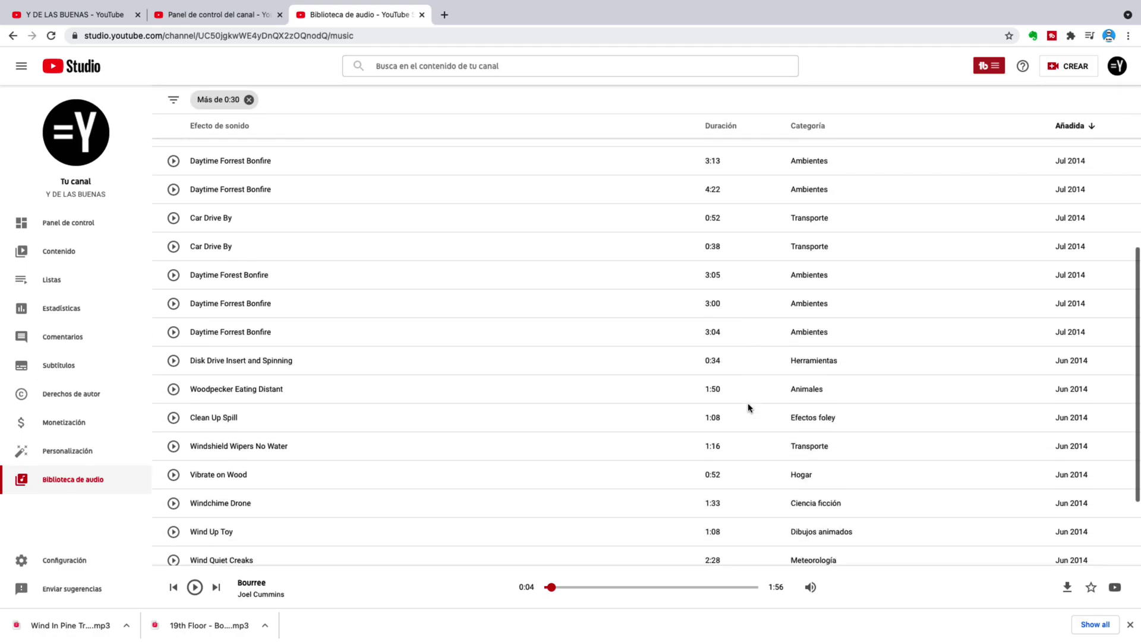